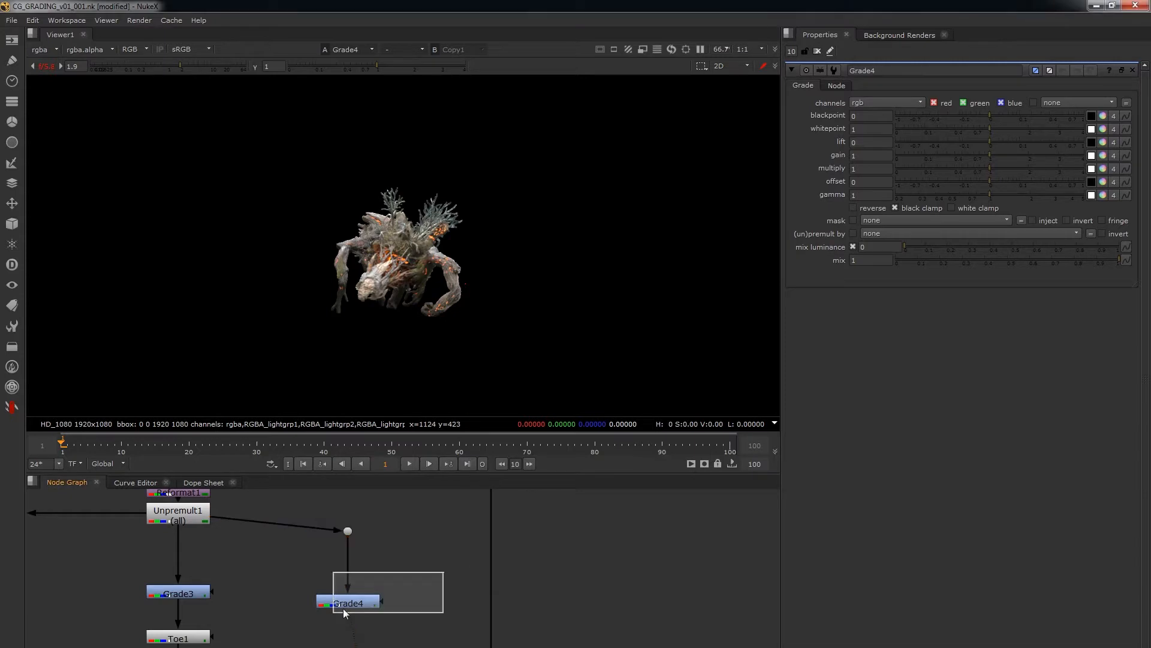
Check the Grade3 node's gain and gamma settings, and clear all open node properties.
alt+middle_drag(373, 257, 435, 241)
double_click(181, 595)
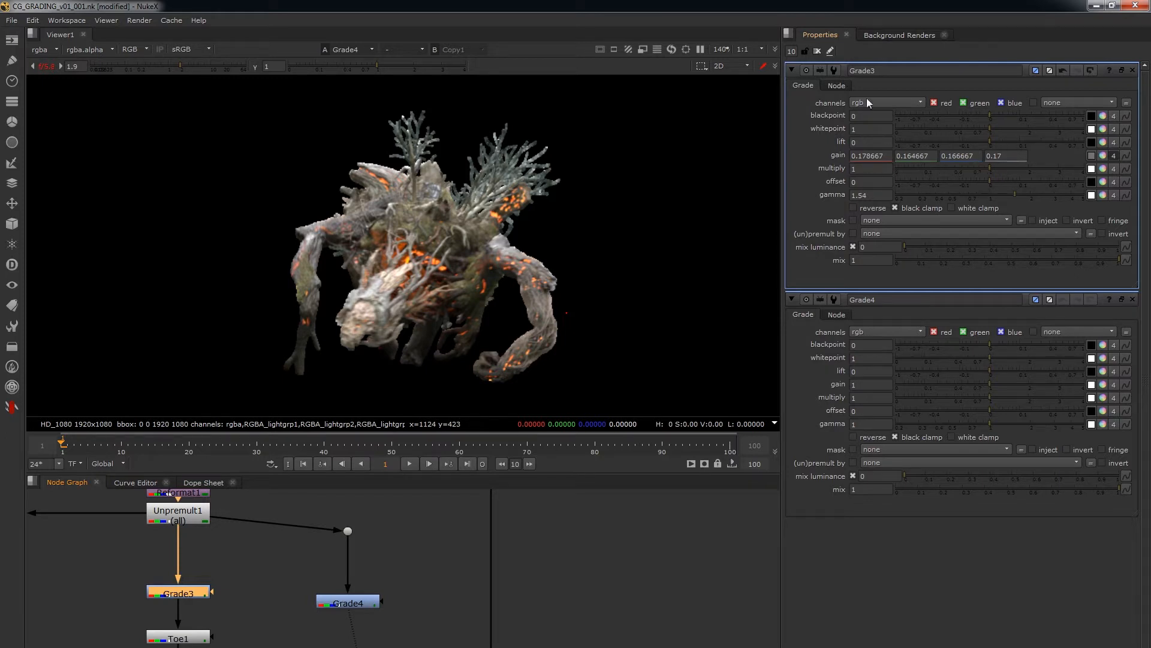
click(817, 51)
drag(413, 536, 295, 639)
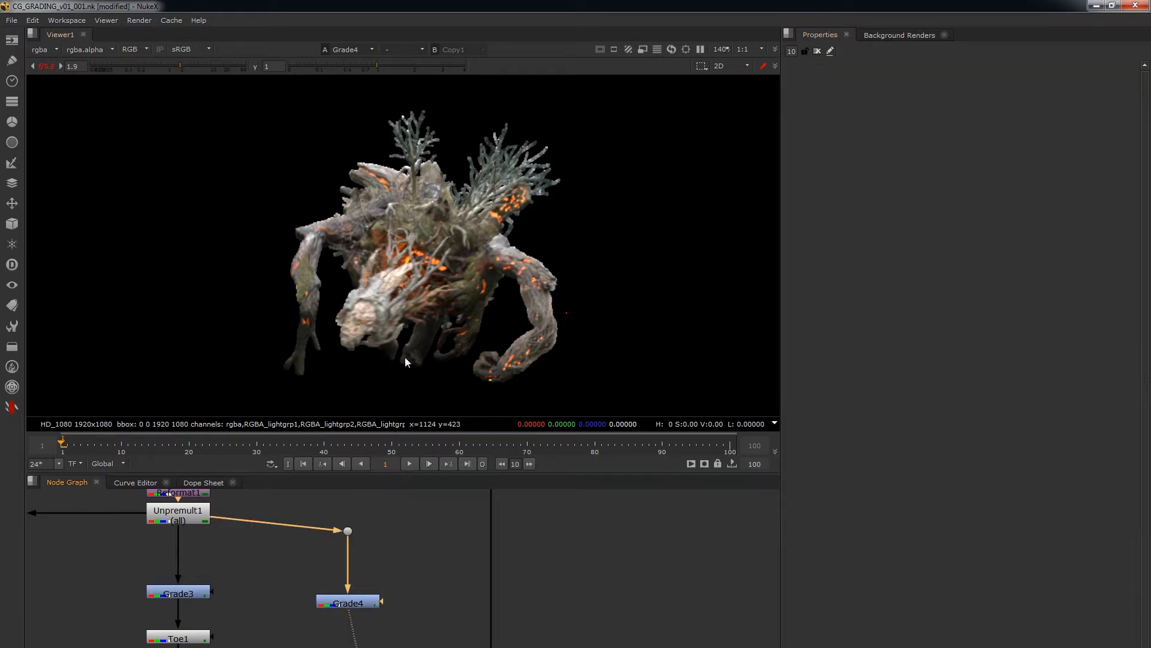
Connect the Toe1 node's input to Grade4 in place of Grade3.
click(357, 602)
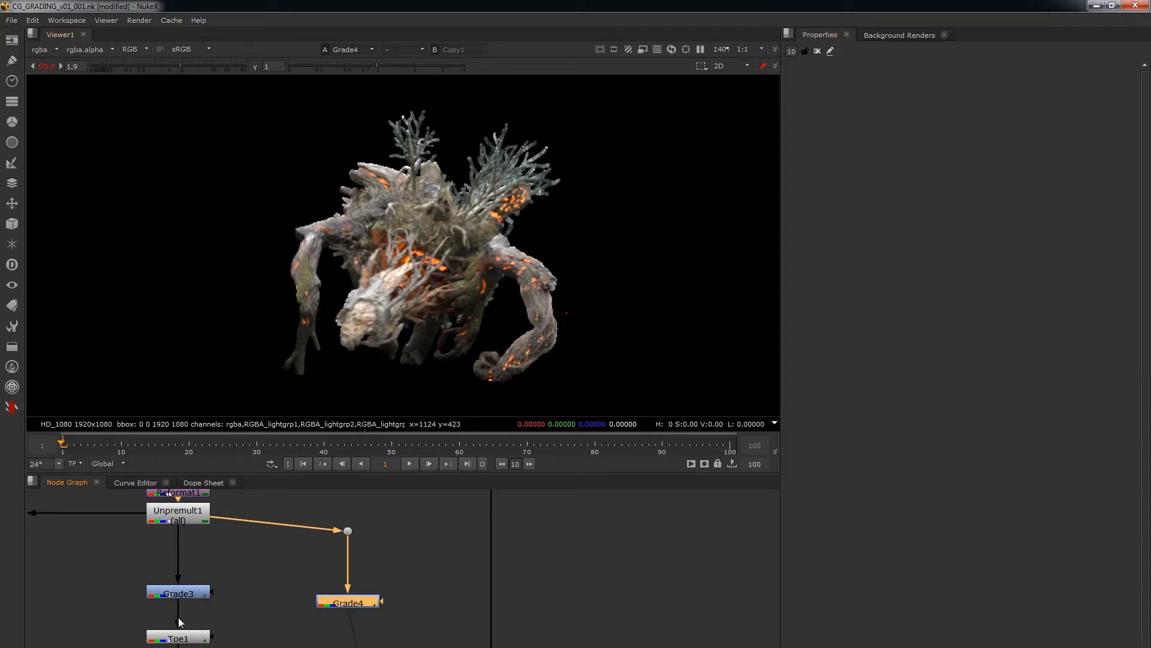
drag(180, 619, 352, 607)
alt+middle_drag(372, 531, 266, 528)
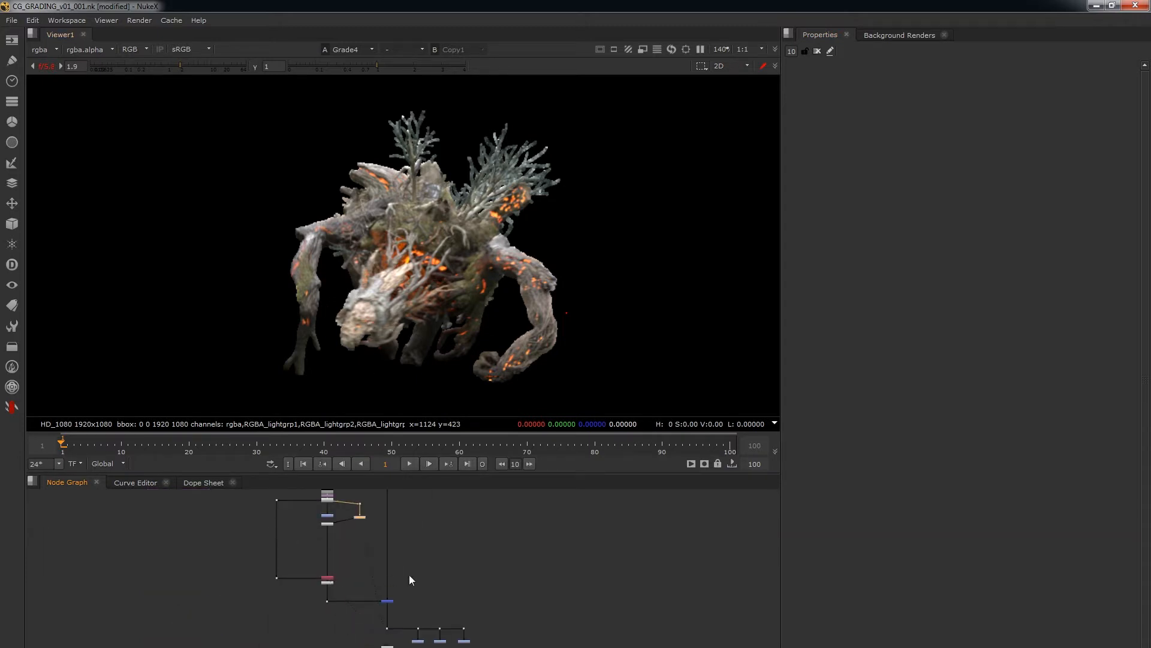
Show the Merge1 composite in the viewer and open the Grade4 node's properties.
click(389, 600)
key(1)
click(404, 566)
middle_drag(376, 530, 367, 551)
double_click(352, 536)
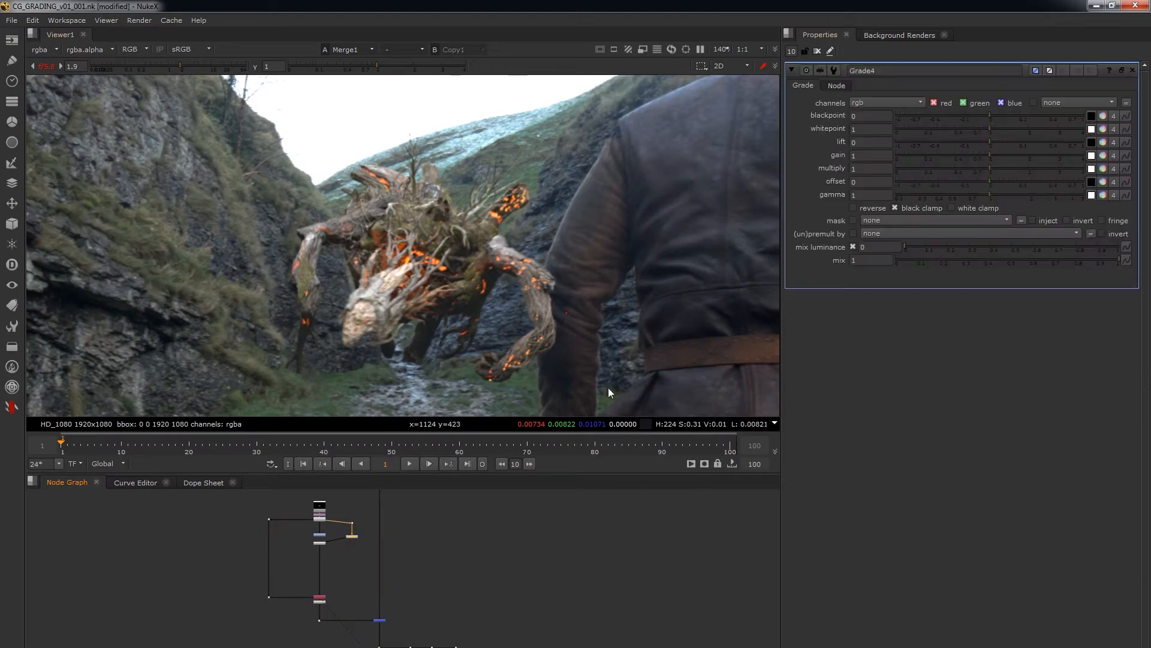
Set Grade4's gamma to 1.42 and gain to 0.25 to sit the creature into the plate.
drag(1034, 193, 1005, 193)
drag(969, 157, 941, 153)
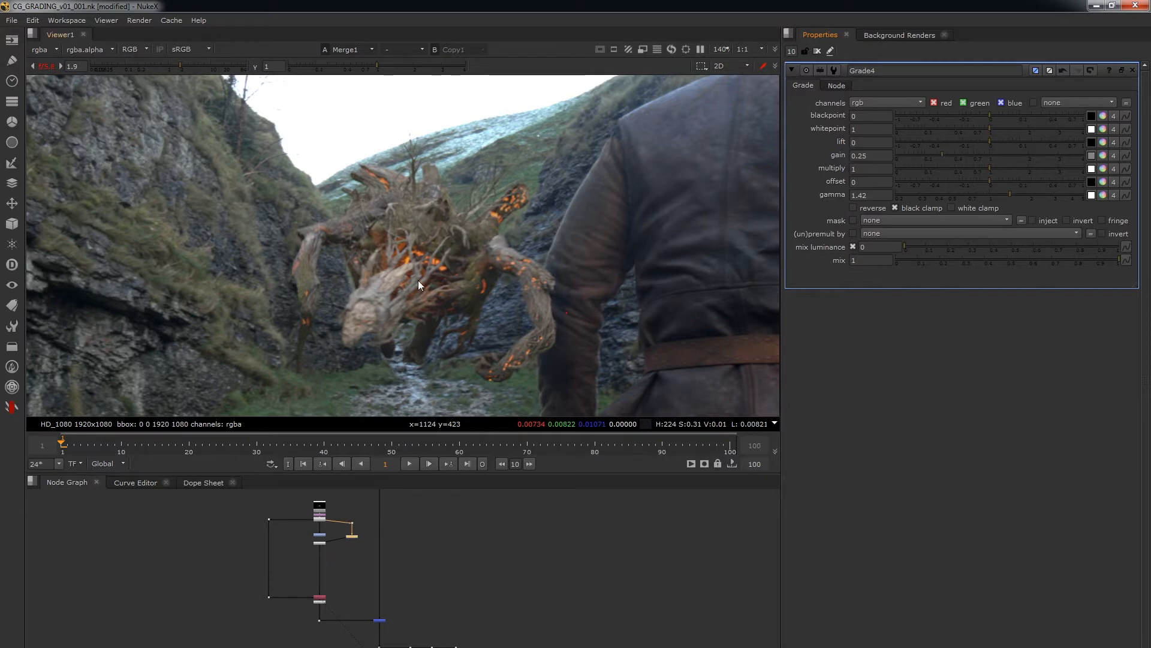
scroll(445, 265, up, 1)
Tint Grade4's gain with temperature -0.05 and magenta 0.016 in the colour picker, and close it.
click(1103, 154)
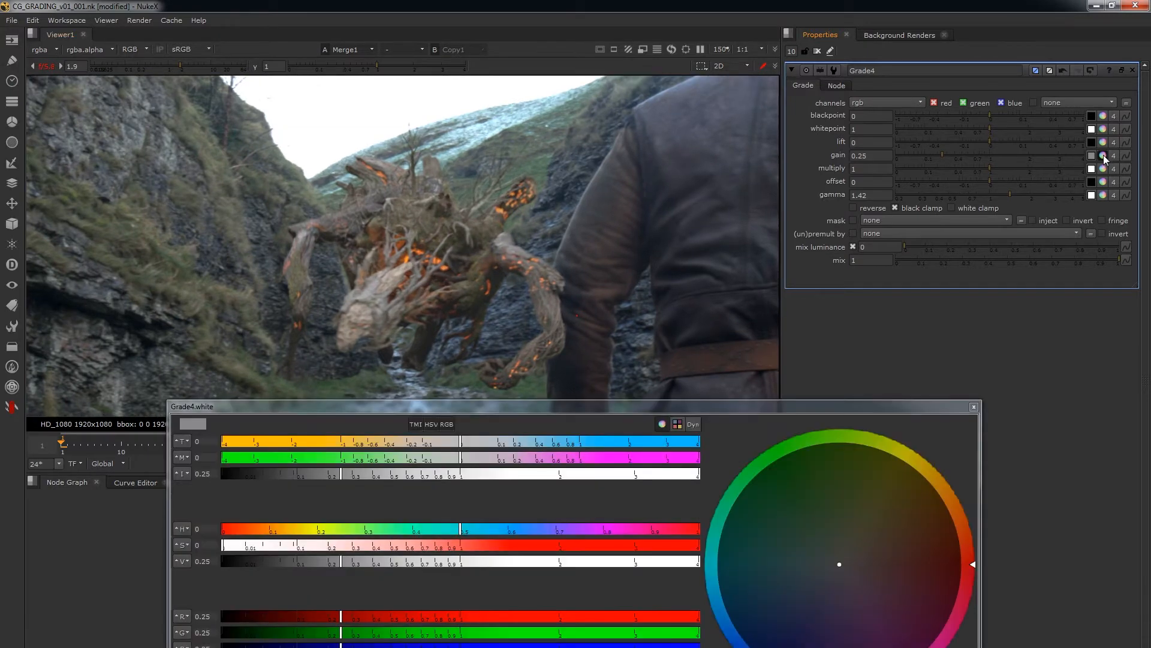
drag(448, 445, 476, 458)
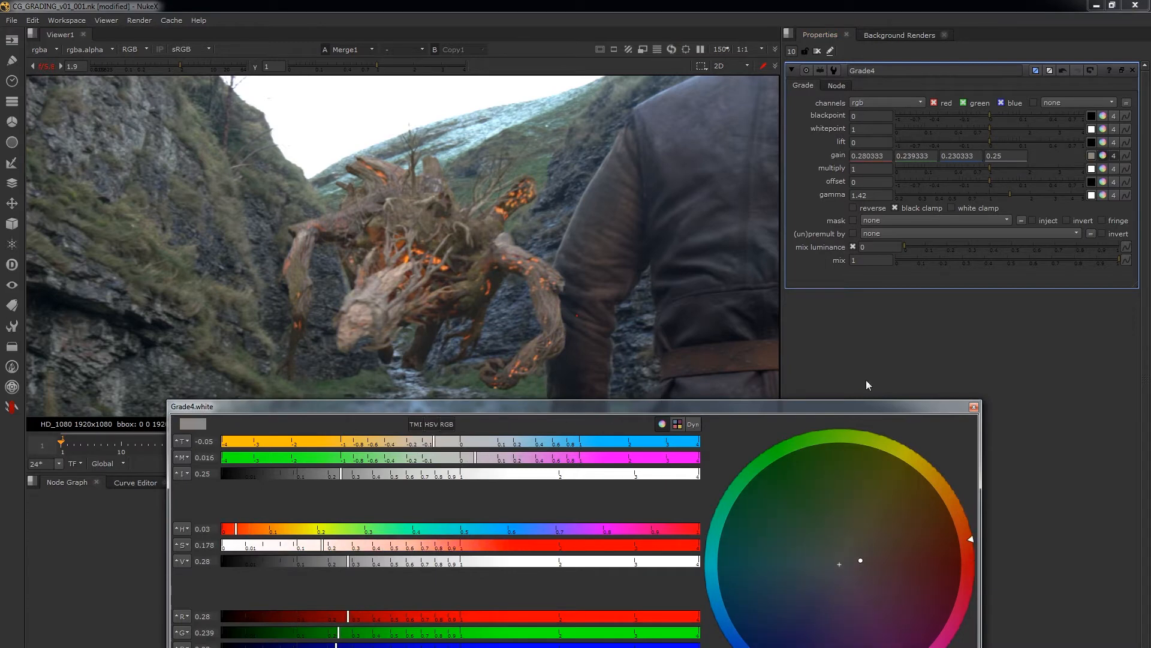
click(973, 406)
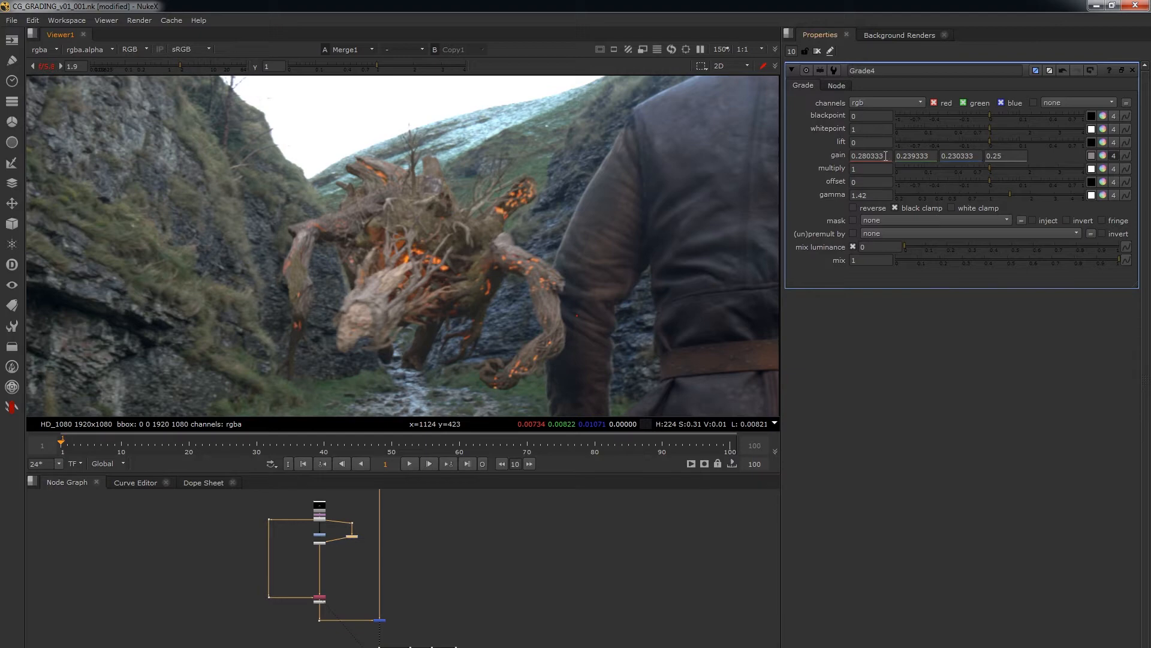
Set Grade4's multiply to 0.5, leaving the tinted gain values as they are.
double_click(875, 156)
key(Tab)
key(Tab)
right_click(869, 155)
click(1026, 318)
click(869, 168)
text(0.5)
key(Return)
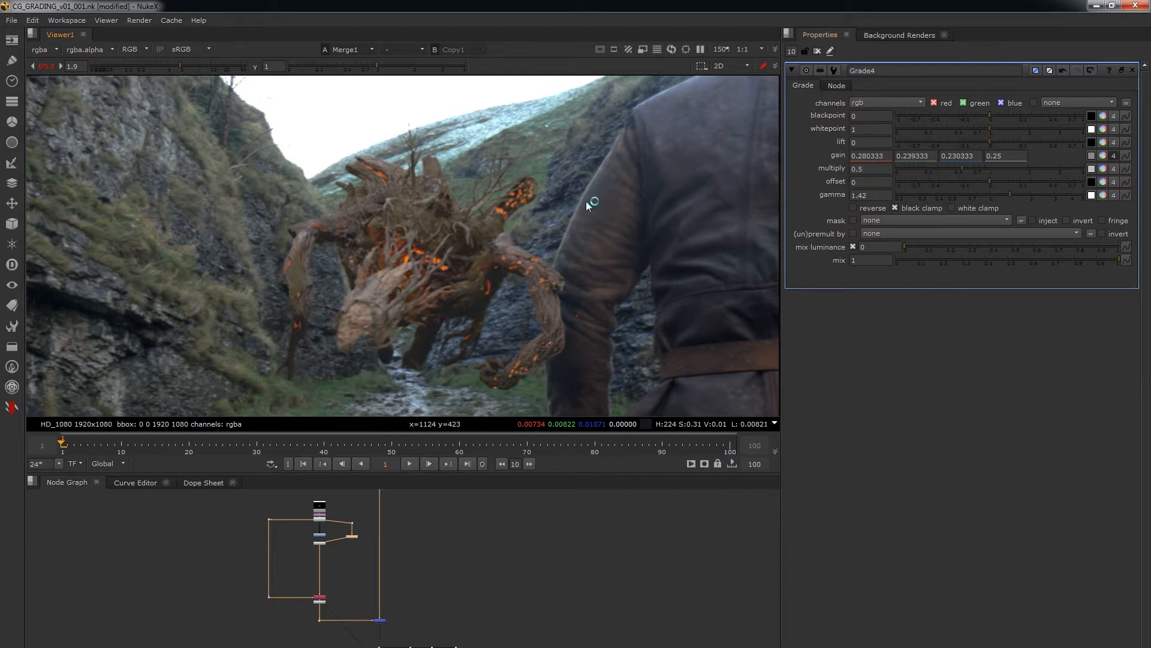
Disable and re-enable Grade4 repeatedly to compare the creature with and without the grade.
click(354, 536)
key(d)
key(d)
key(d)
key(d)
key(d)
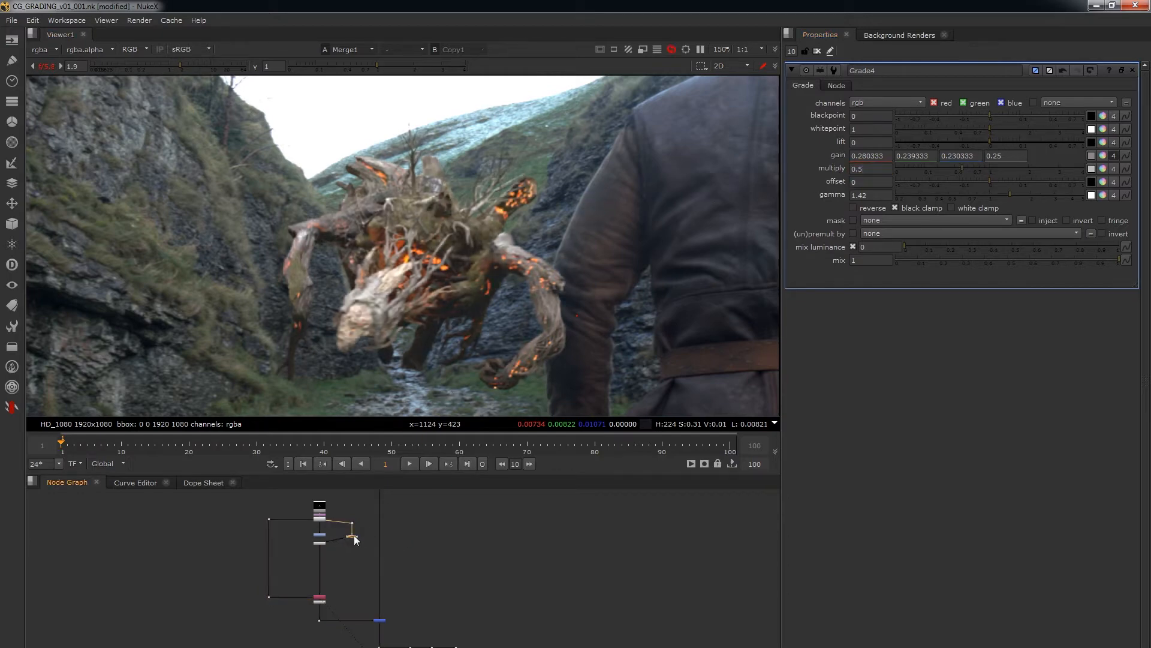
key(d)
key(d)
key(d)
Add a new Grade node fed by the background plate and show it in the viewer.
scroll(419, 564, up, 3)
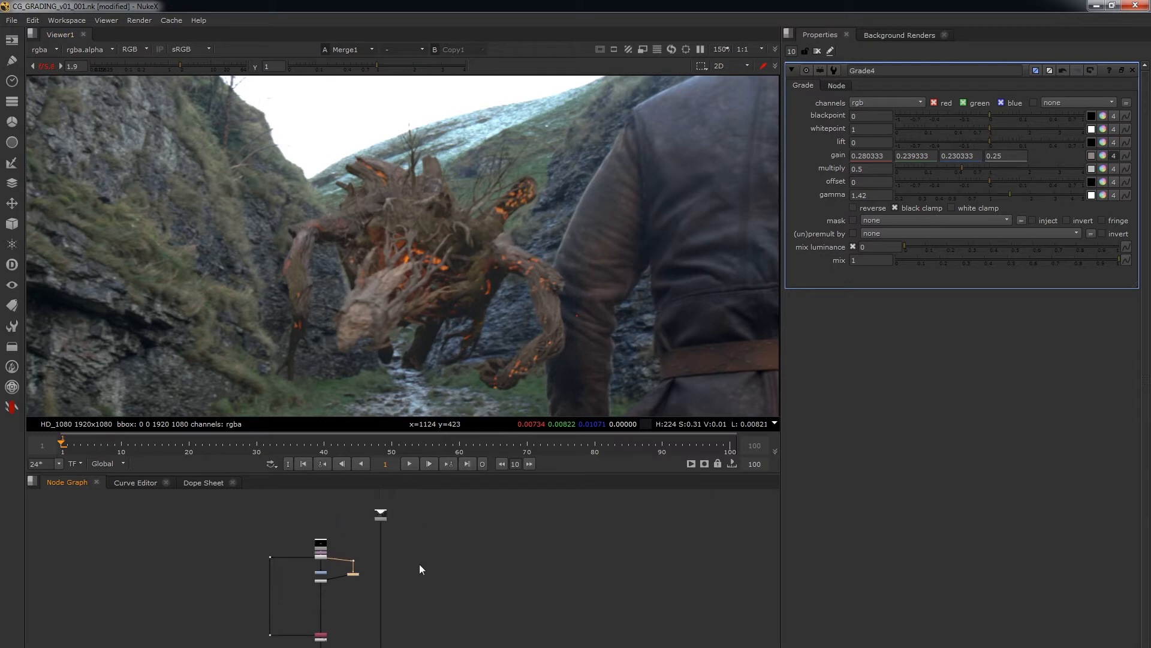
key(g)
drag(463, 559, 335, 492)
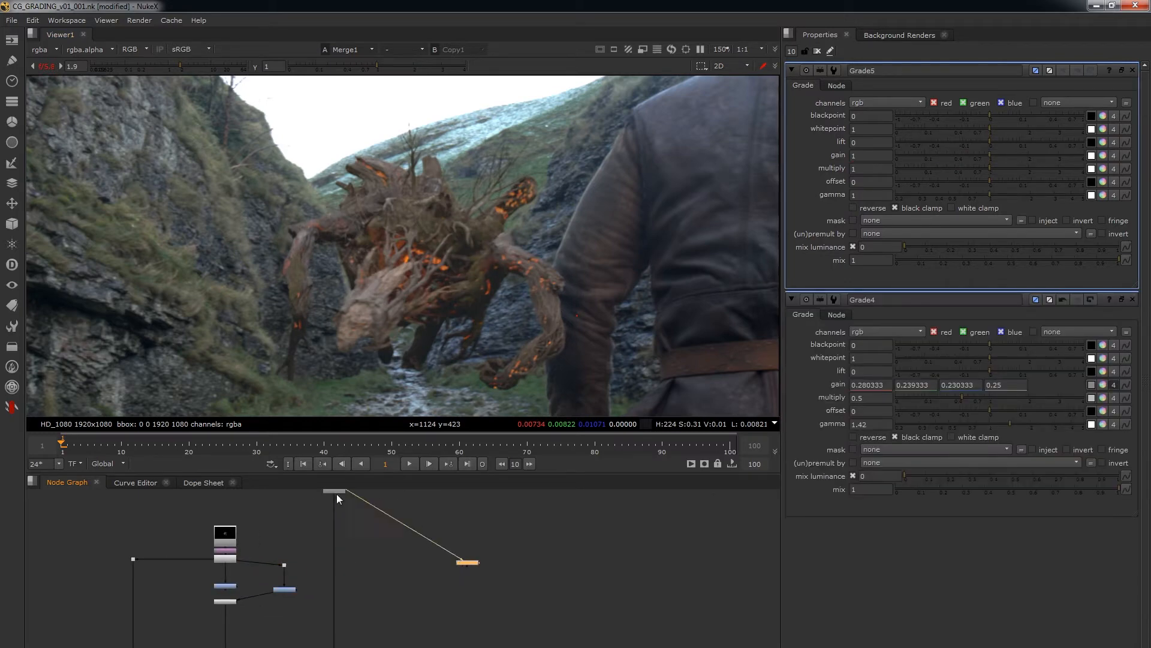
key(1)
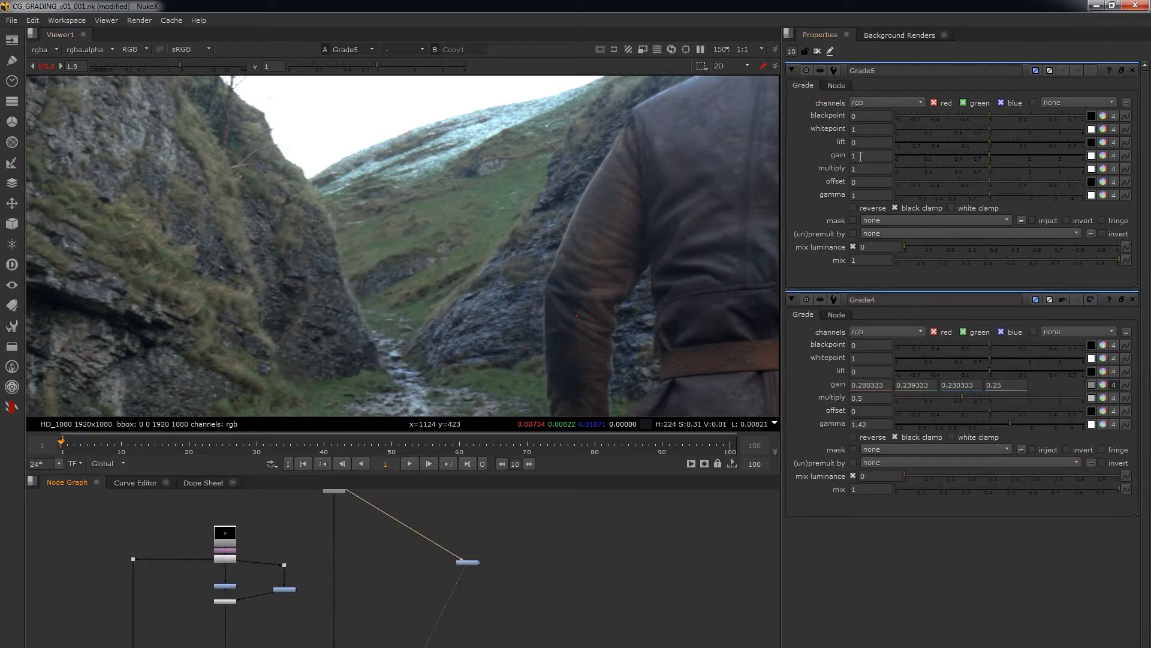
Clear the open properties, reopen Grade5, and set its gain to 3.
click(816, 52)
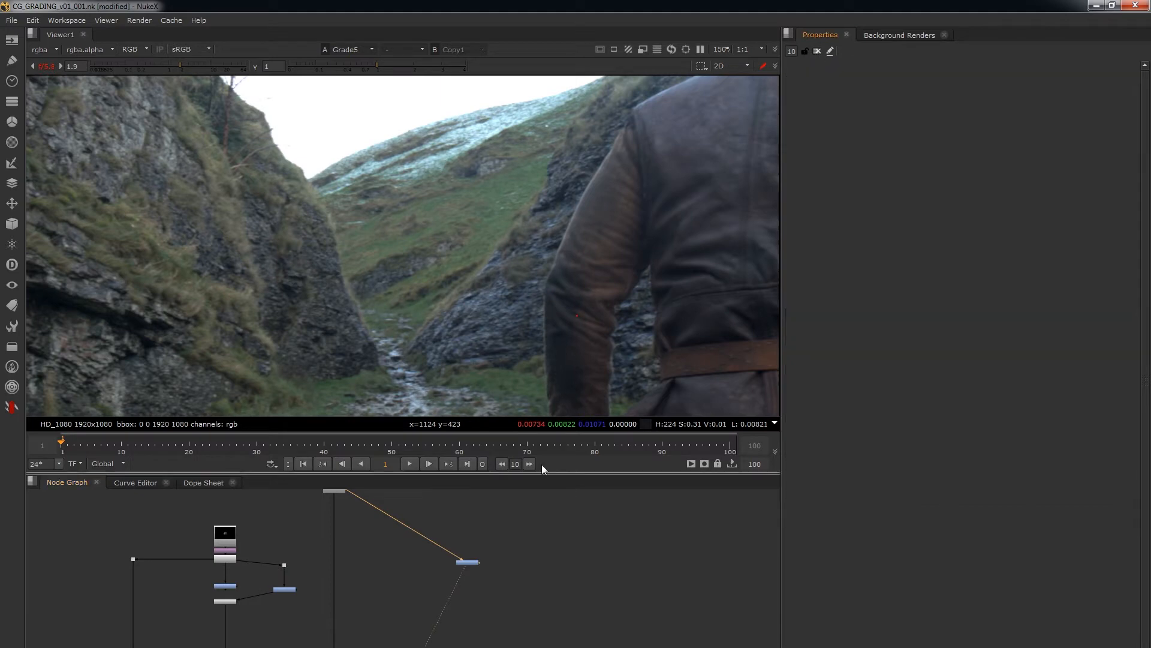
double_click(468, 562)
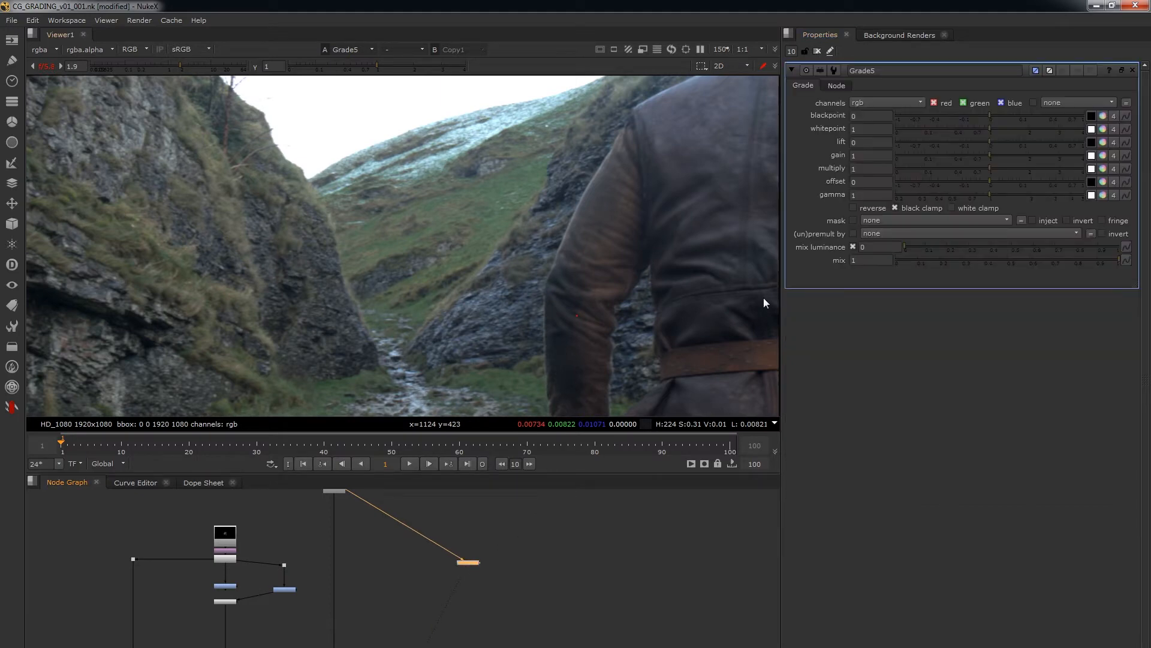
double_click(871, 156)
text(3)
click(548, 553)
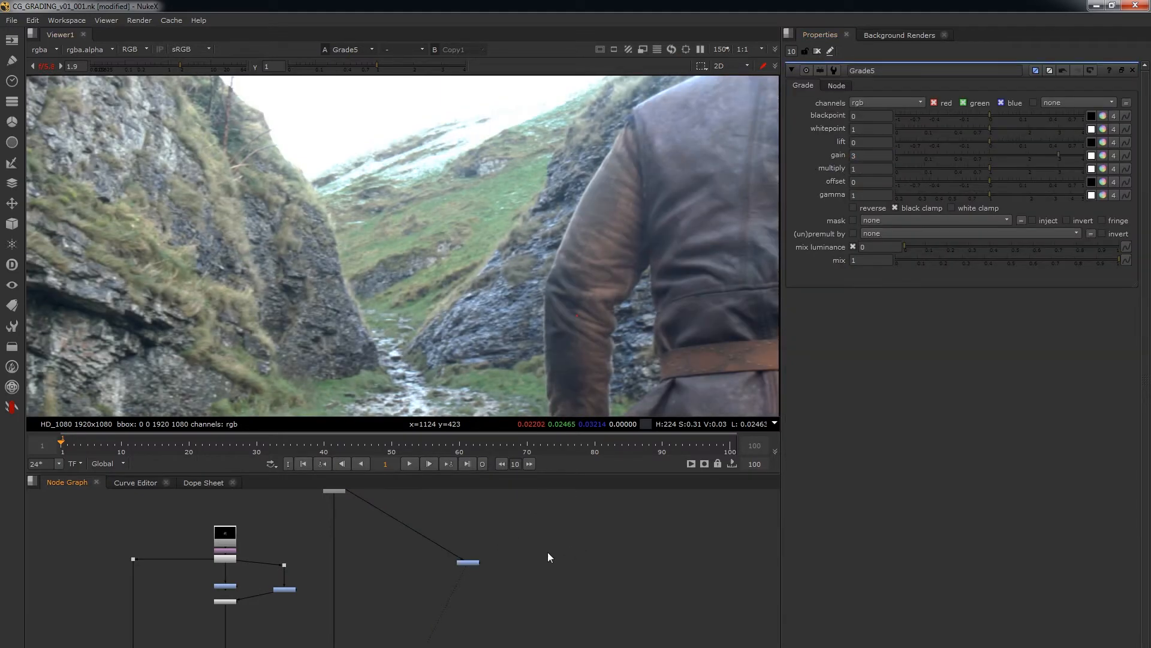
Add a second Grade node fed by the background plate and open only its properties.
key(g)
drag(585, 550, 335, 495)
click(818, 52)
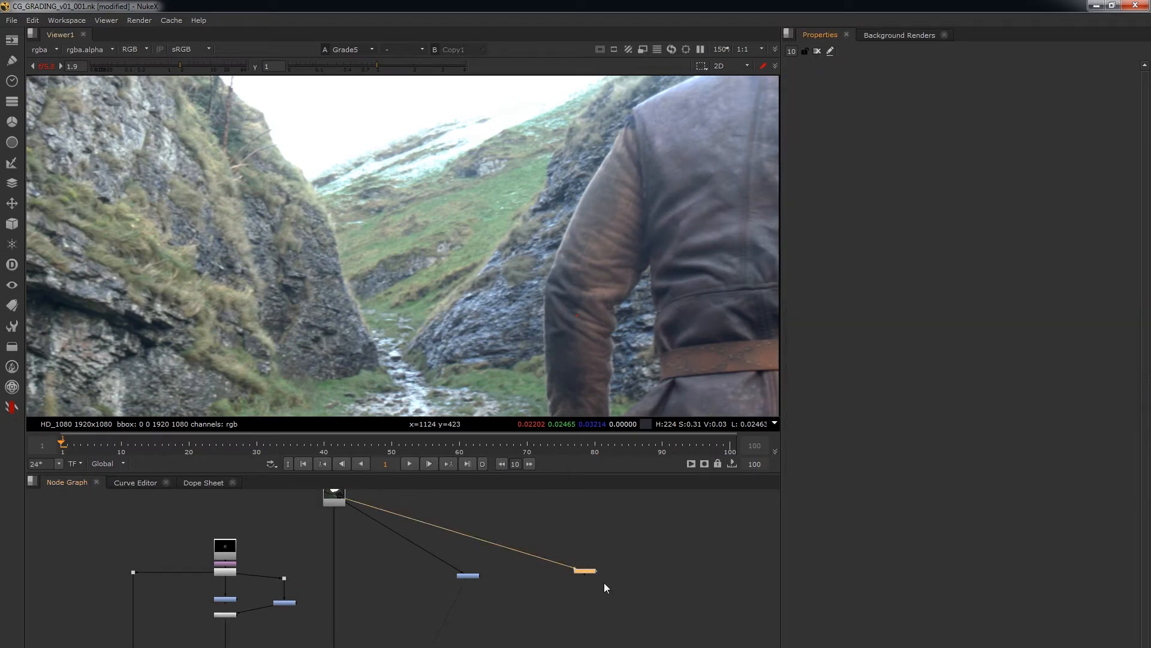
double_click(586, 571)
Set Grade6's gain to 6 and multiply to 0.5.
double_click(870, 156)
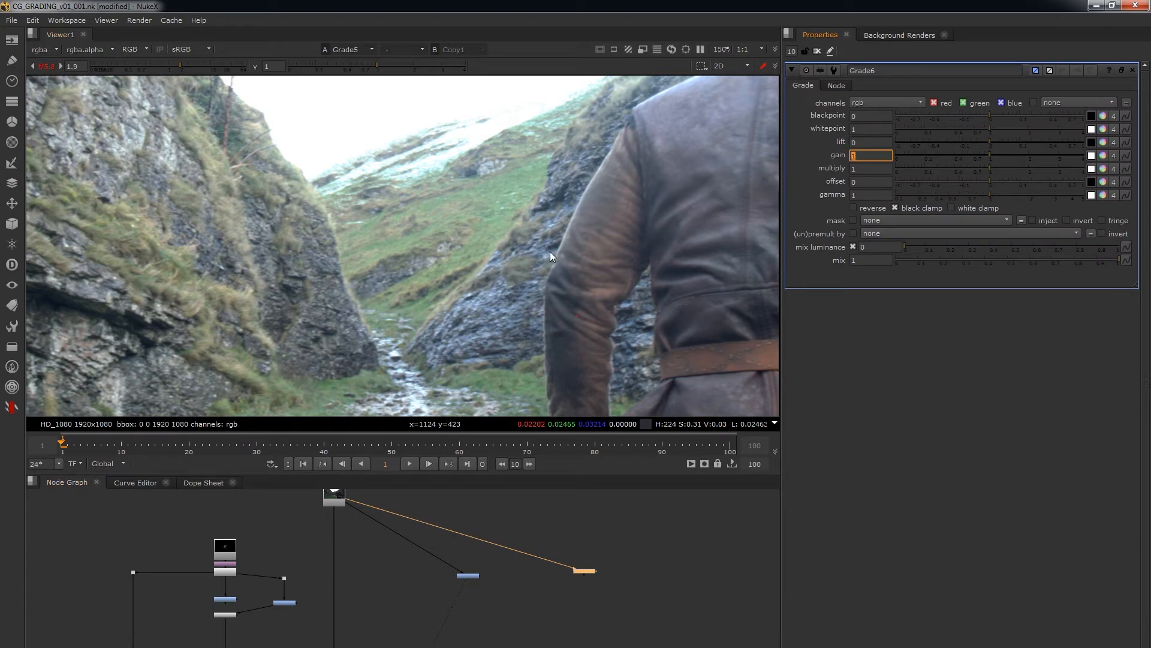
click(864, 169)
text(0.)
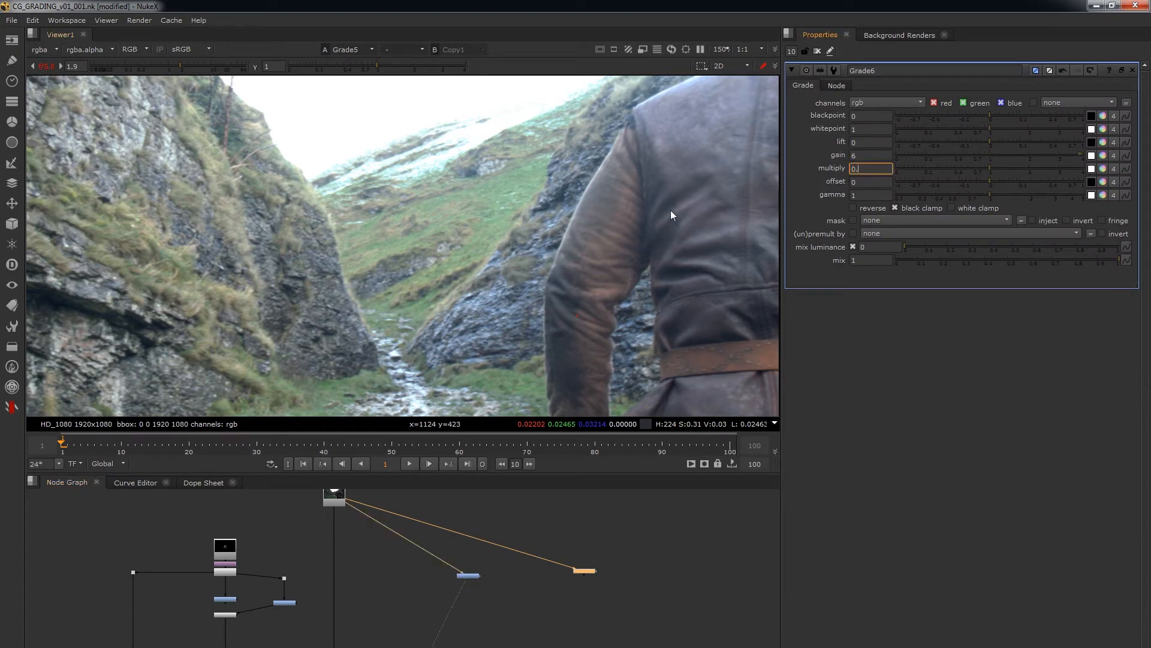
text(5)
key(Return)
Assign Grade6 to the second viewer input and switch between Grade5 and Grade6 to compare their results.
drag(632, 555, 567, 582)
key(2)
click(545, 592)
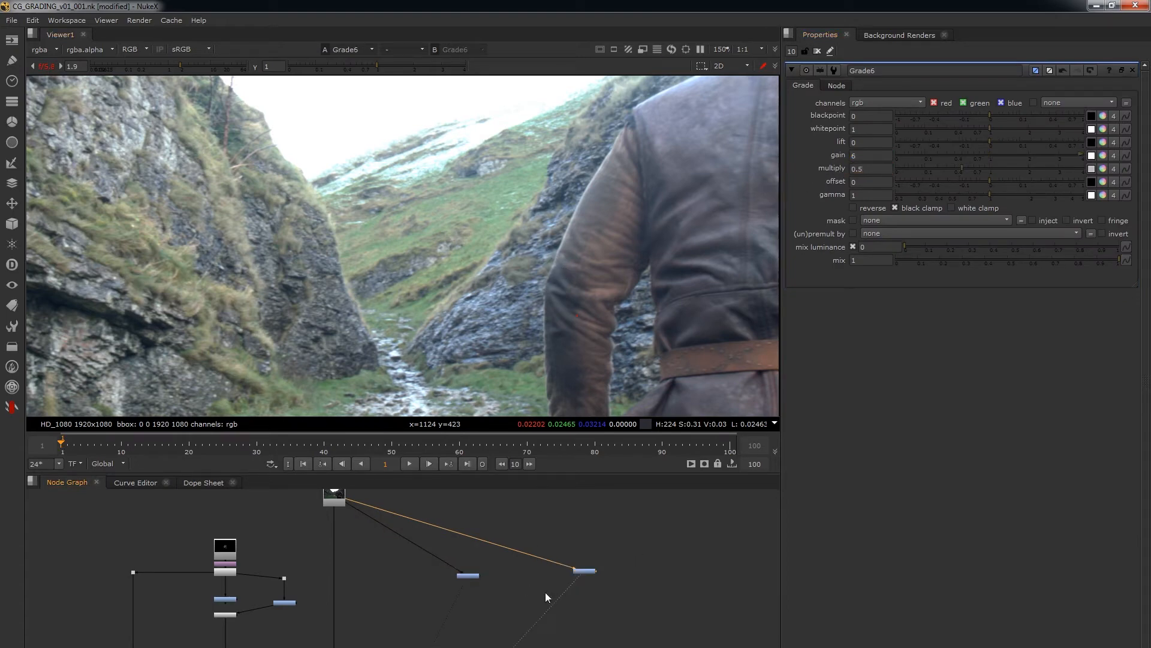
key(1)
key(2)
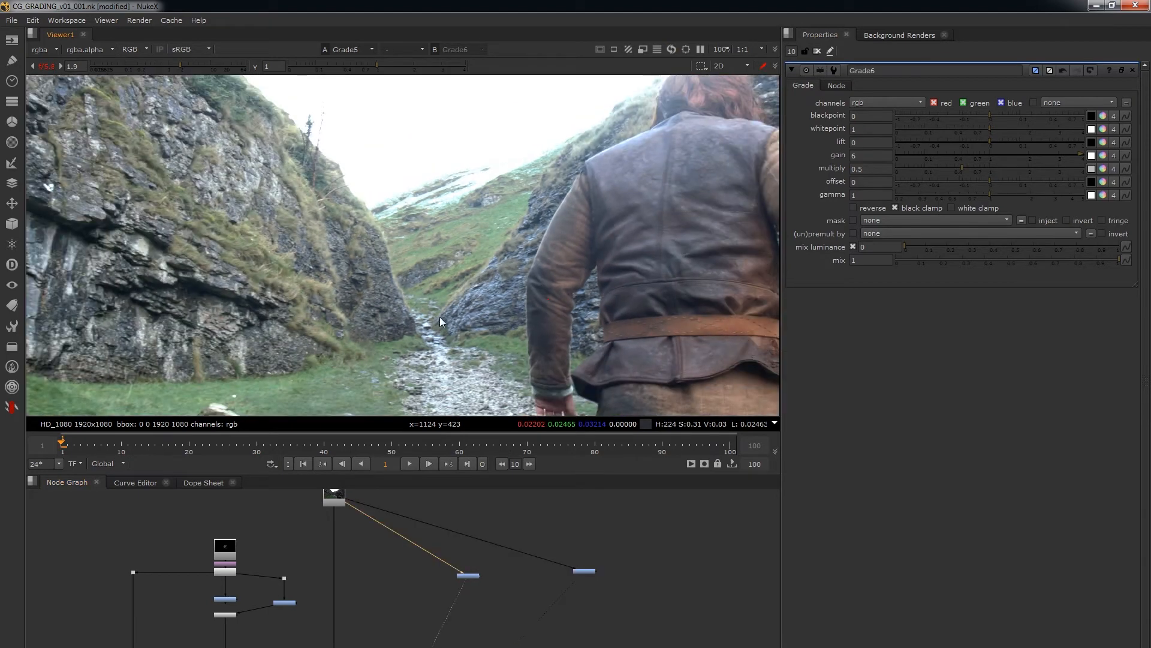
key(1)
key(2)
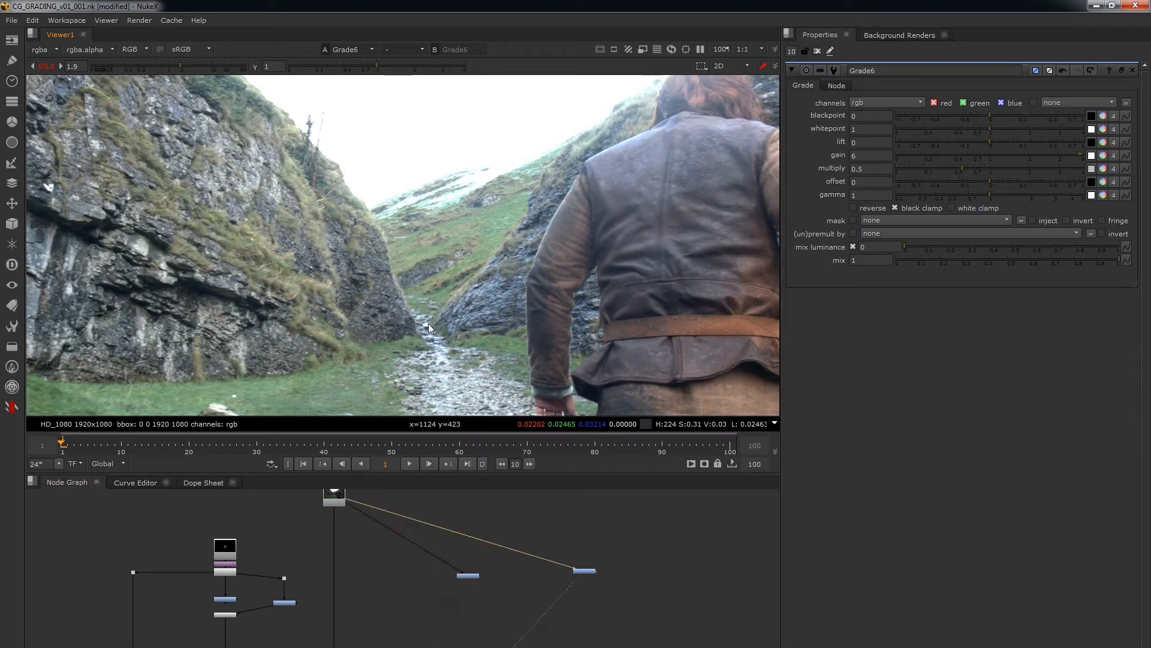
key(1)
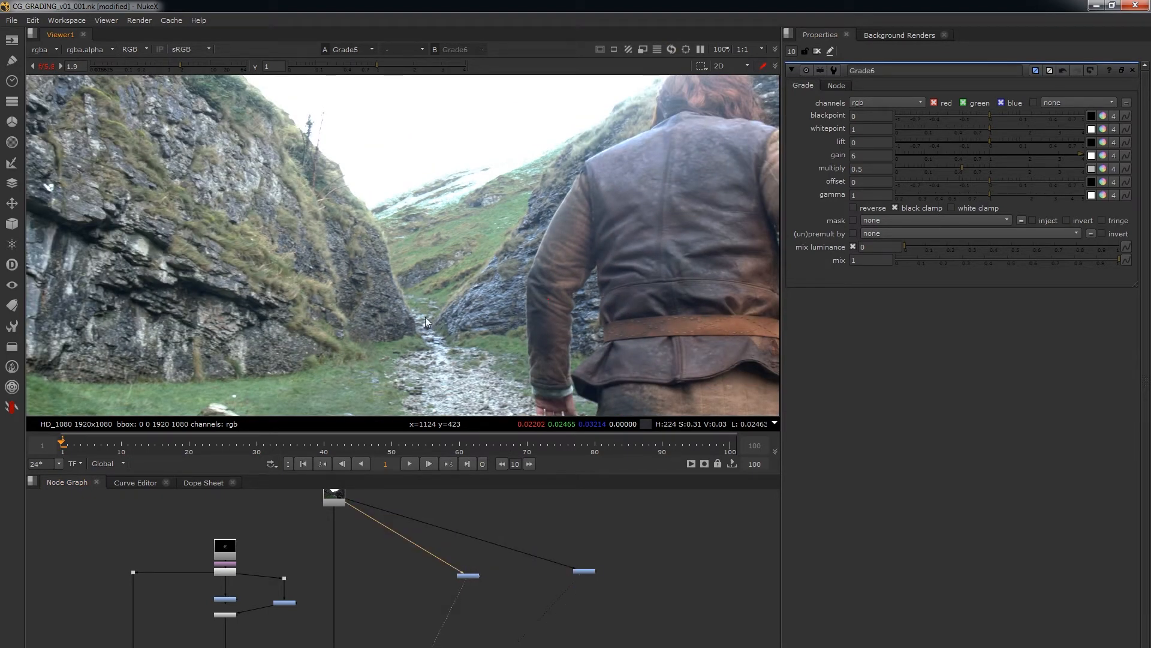
click(861, 156)
click(863, 169)
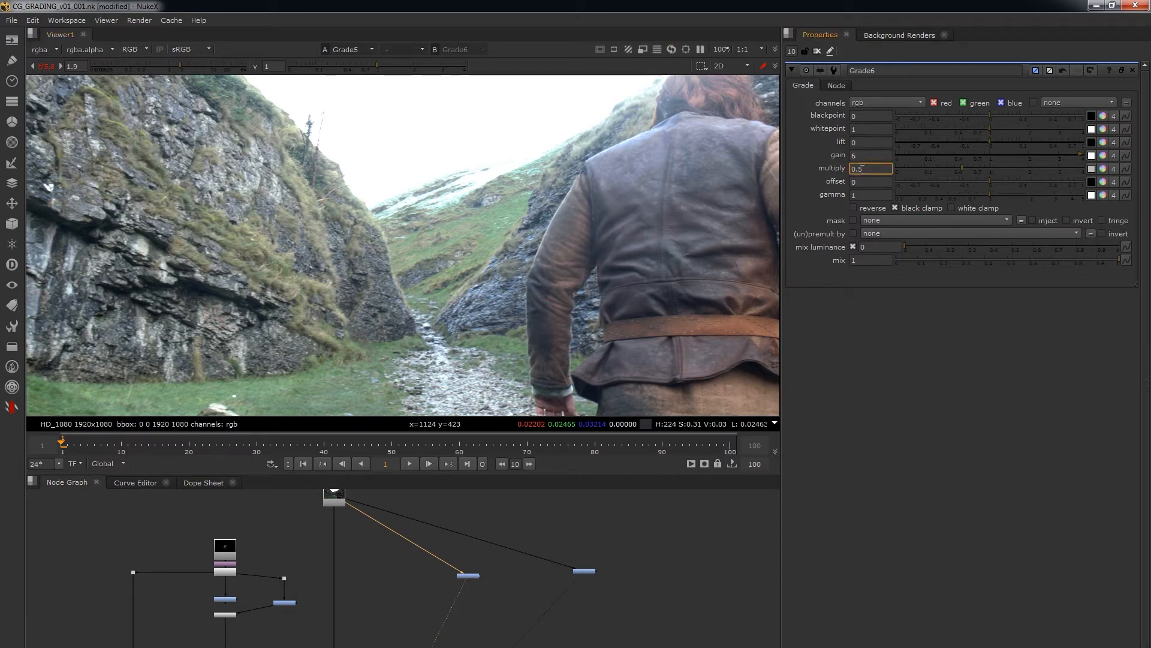
click(857, 157)
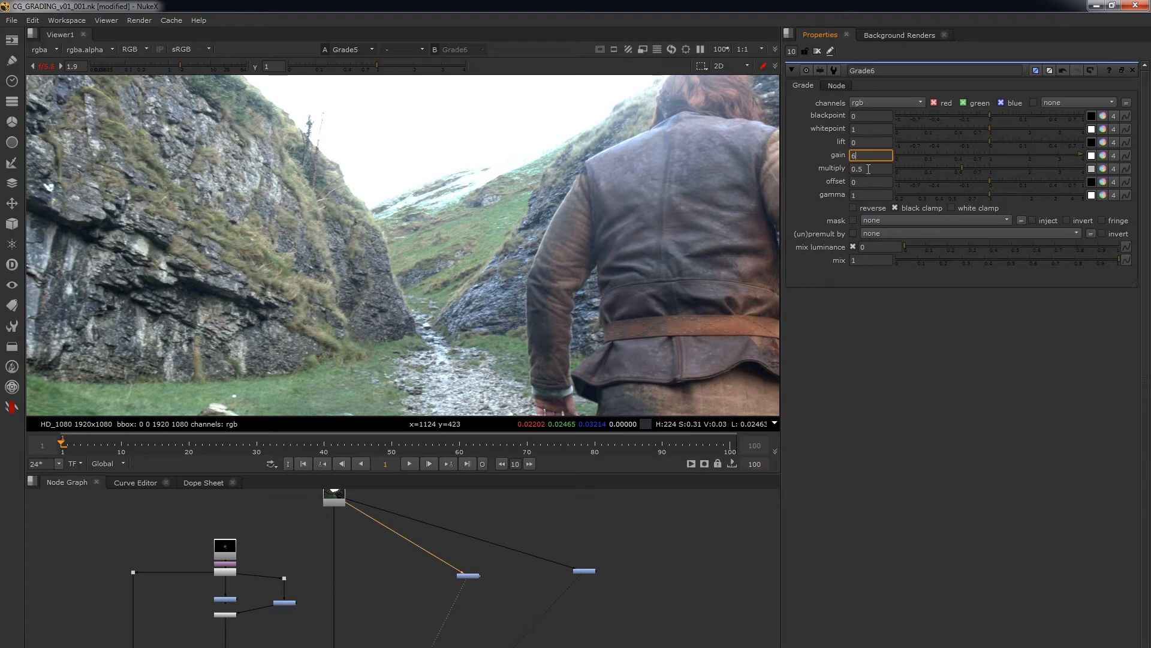
click(867, 171)
Add a third Grade node fed by the background plate, view it, and set its gain to 2.
key(g)
drag(548, 538, 343, 501)
key(1)
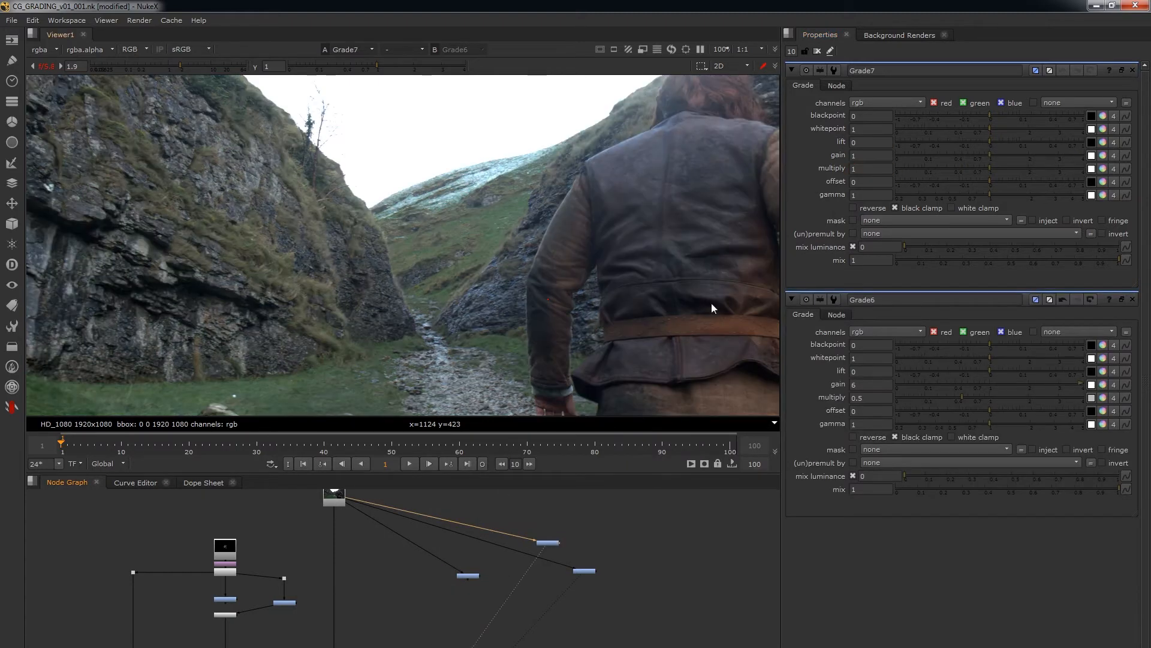
double_click(866, 155)
text(2)
key(Return)
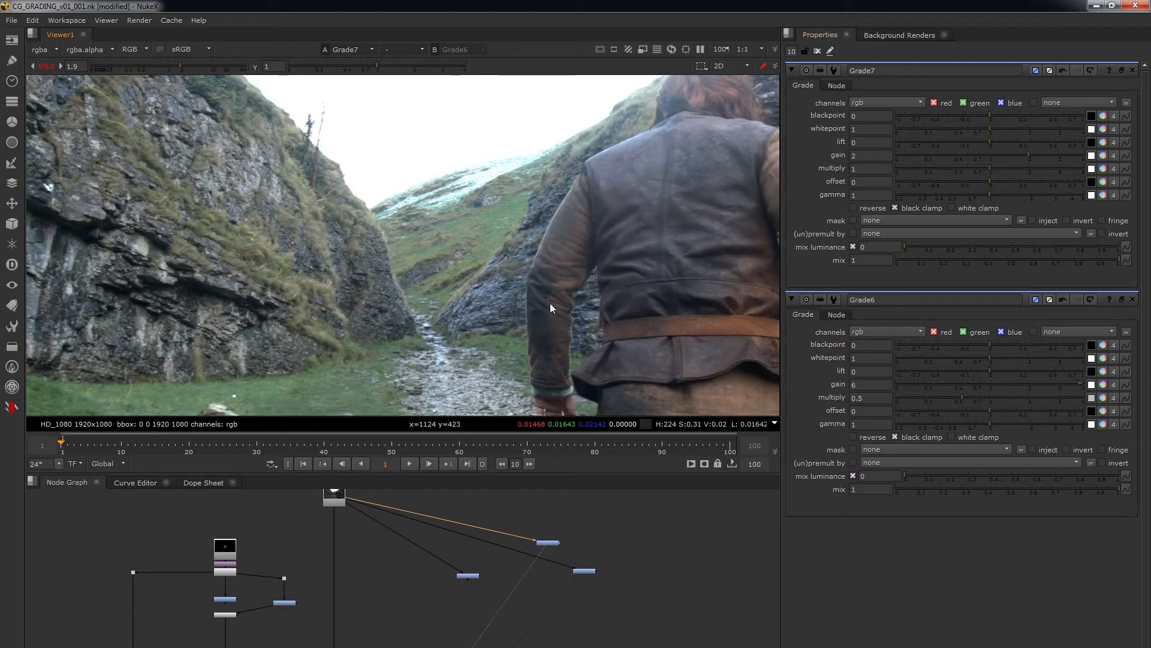
Sample a pixel on the grassy hillside and toggle Grade7 off and on to compare its RGB values.
click(548, 542)
scroll(591, 221, up, 5)
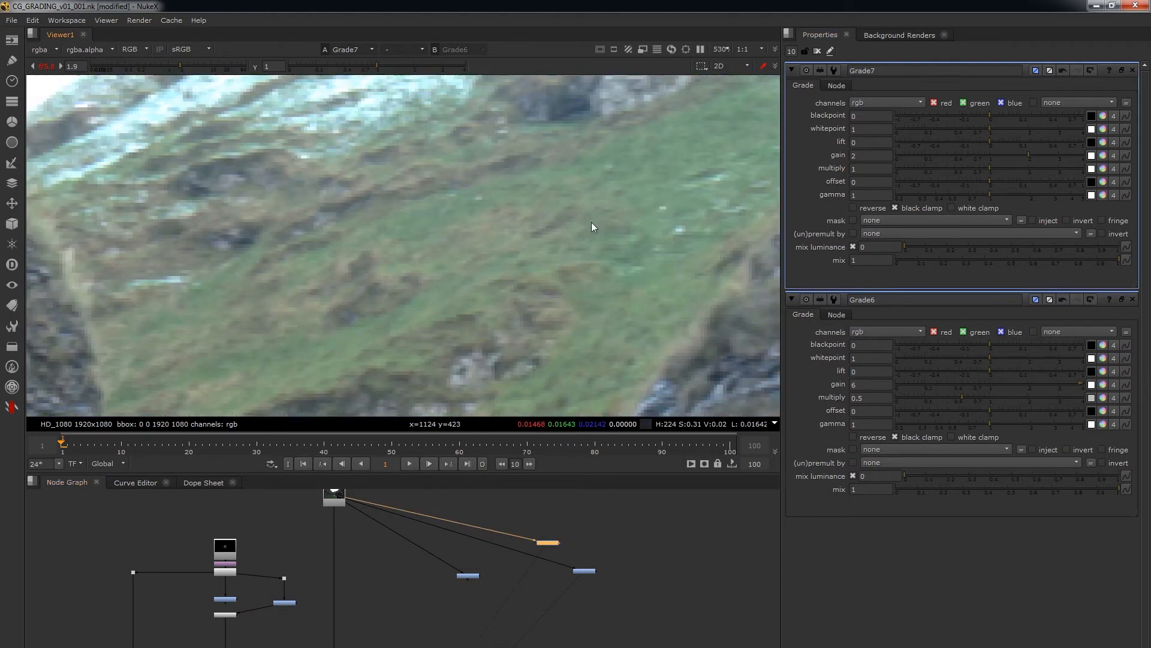
ctrl+click(504, 304)
key(d)
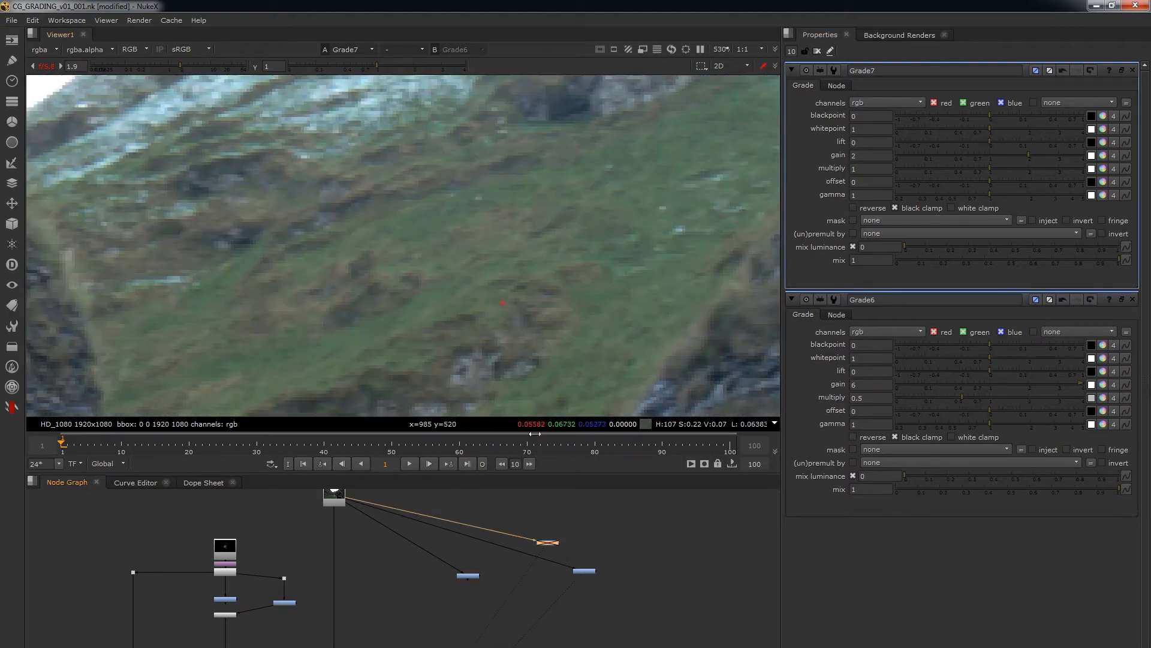
key(d)
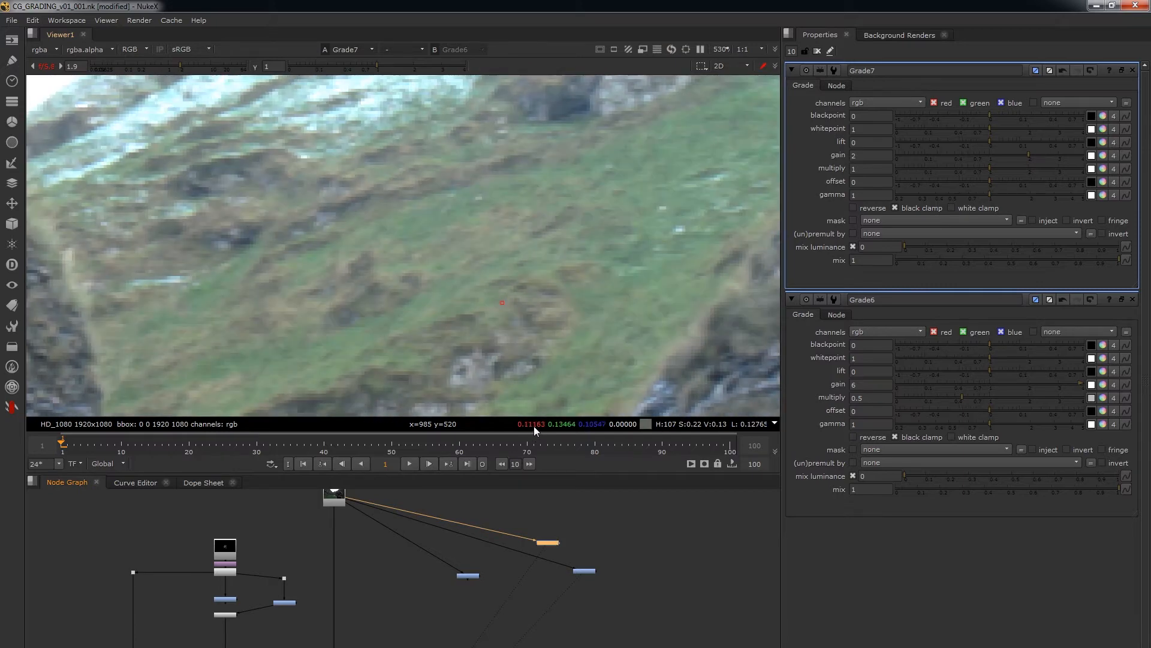
key(d)
Set Grade7's gain to 4 and toggle the node off and on to compare the sampled pixel.
key(d)
double_click(864, 156)
text(4)
key(Return)
key(d)
key(d)
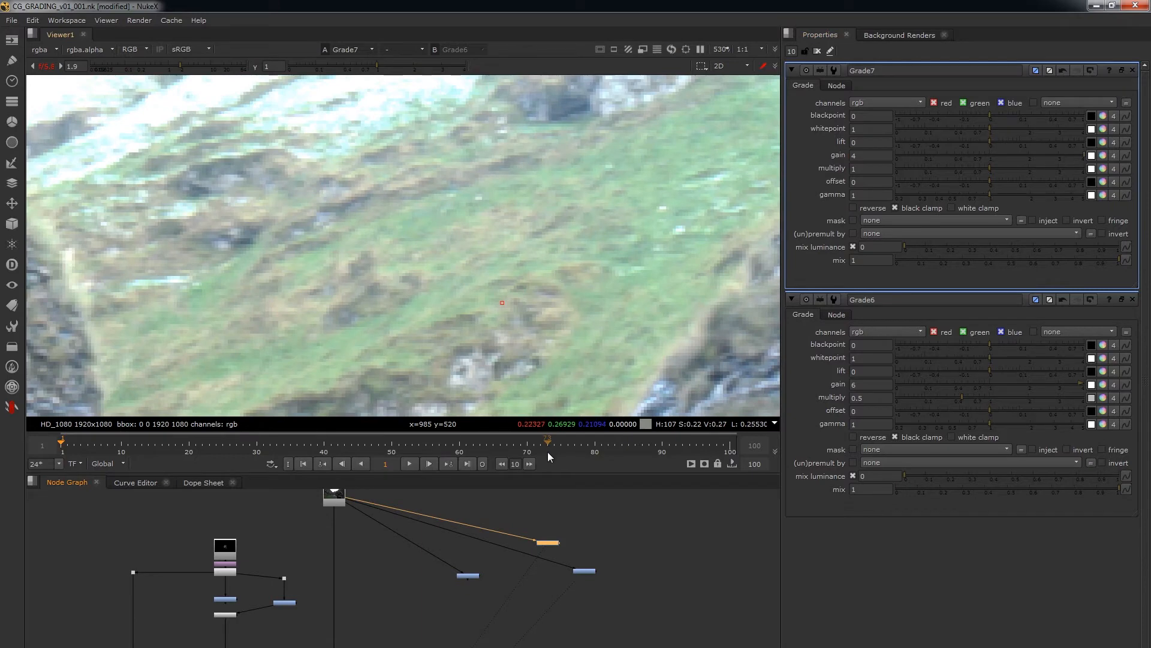
key(d)
key(d)
Reset Grade7's gain to 1 and set its multiply to 2.
drag(577, 506, 538, 546)
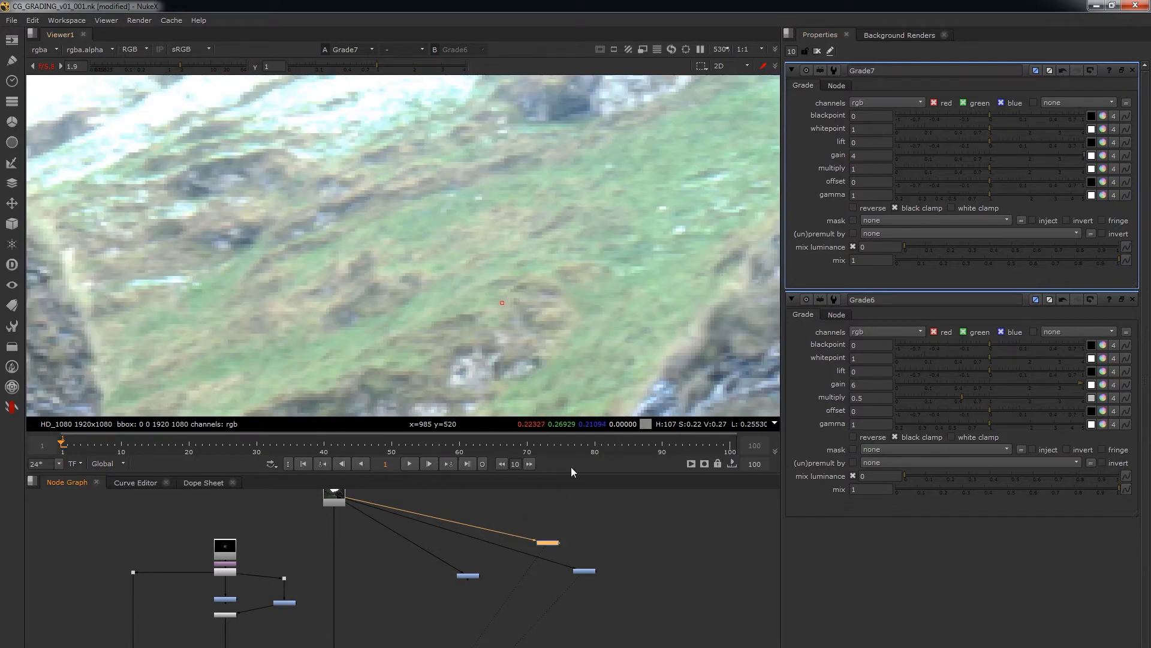
double_click(856, 159)
text(1)
key(Return)
double_click(860, 169)
text(2)
key(Return)
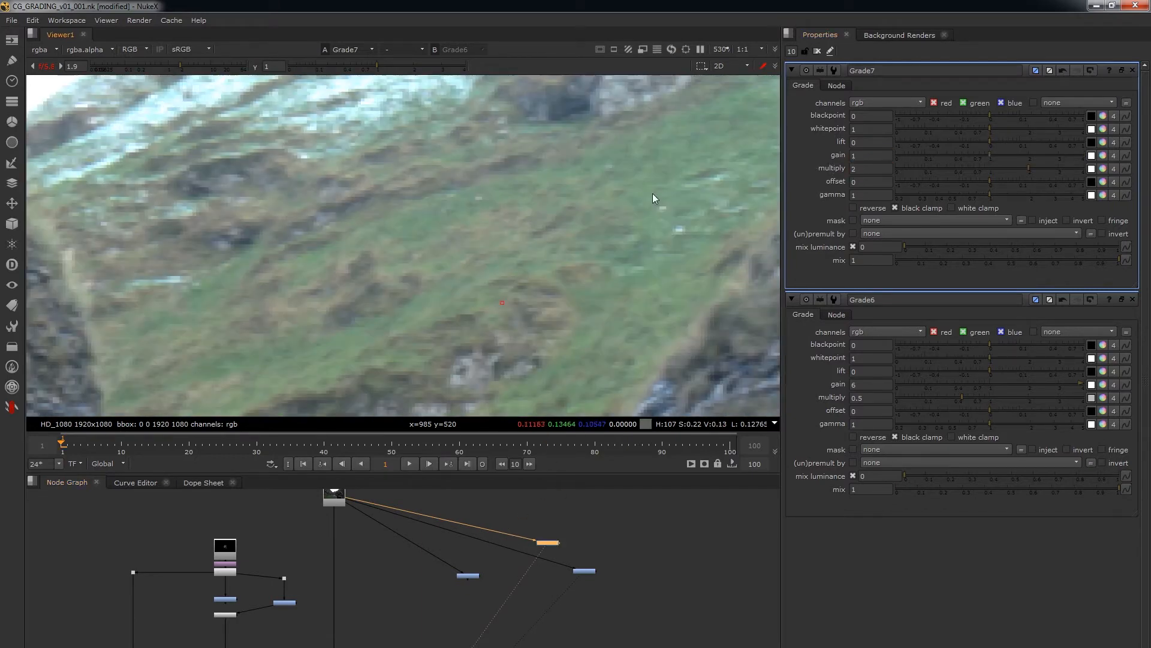
Toggle Grade7 off and on to examine how multiply affects the sampled pixel.
key(d)
key(d)
key(d)
key(d)
Duplicate Grade7, connect the copy to the background plate, and open its properties.
click(599, 525)
drag(592, 515, 364, 499)
drag(580, 527, 580, 527)
double_click(599, 522)
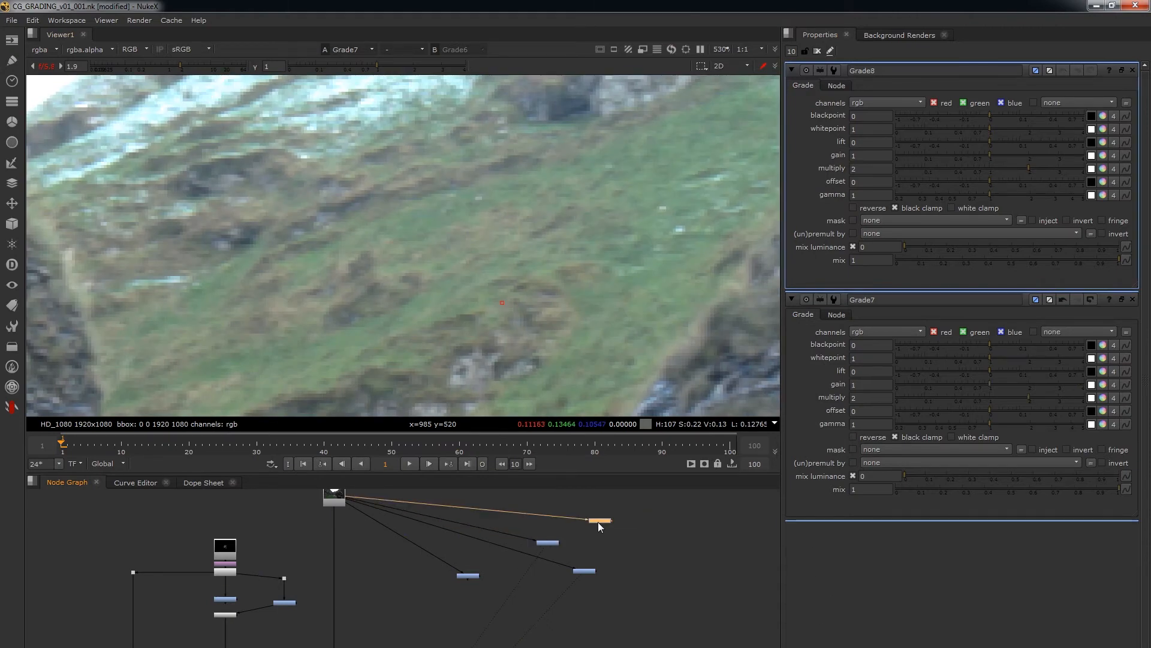
Set Grade8's gain to 2 and multiply to 1, and clear all open node properties.
double_click(855, 157)
text(2)
key(BackSpace)
text(1)
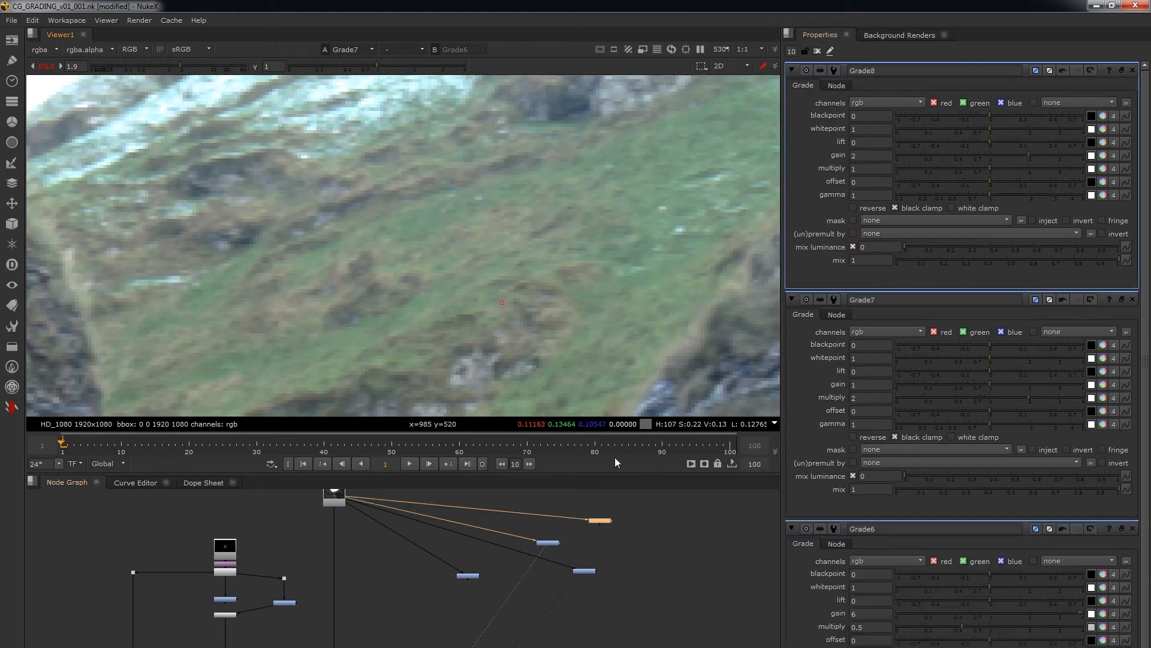
click(600, 521)
click(819, 52)
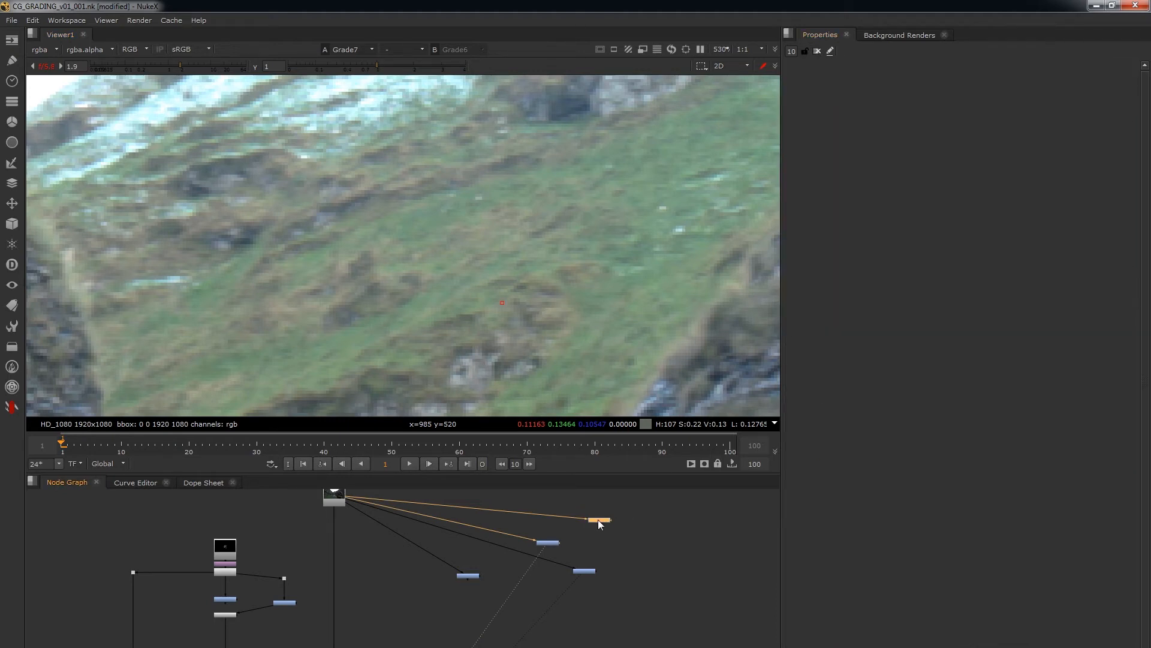
Open the properties of Grade8 and Grade7 and assign them to viewer inputs 1 and 2 to compare gain against multiply.
double_click(598, 519)
double_click(547, 542)
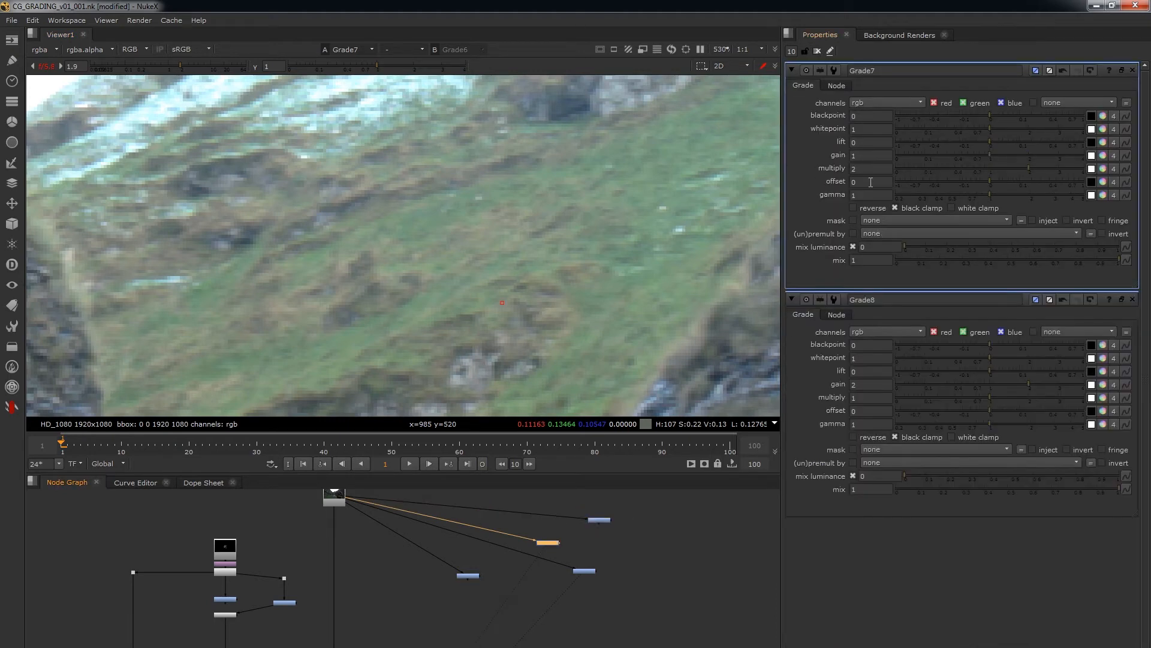
click(594, 521)
key(1)
click(546, 543)
key(2)
click(594, 521)
key(1)
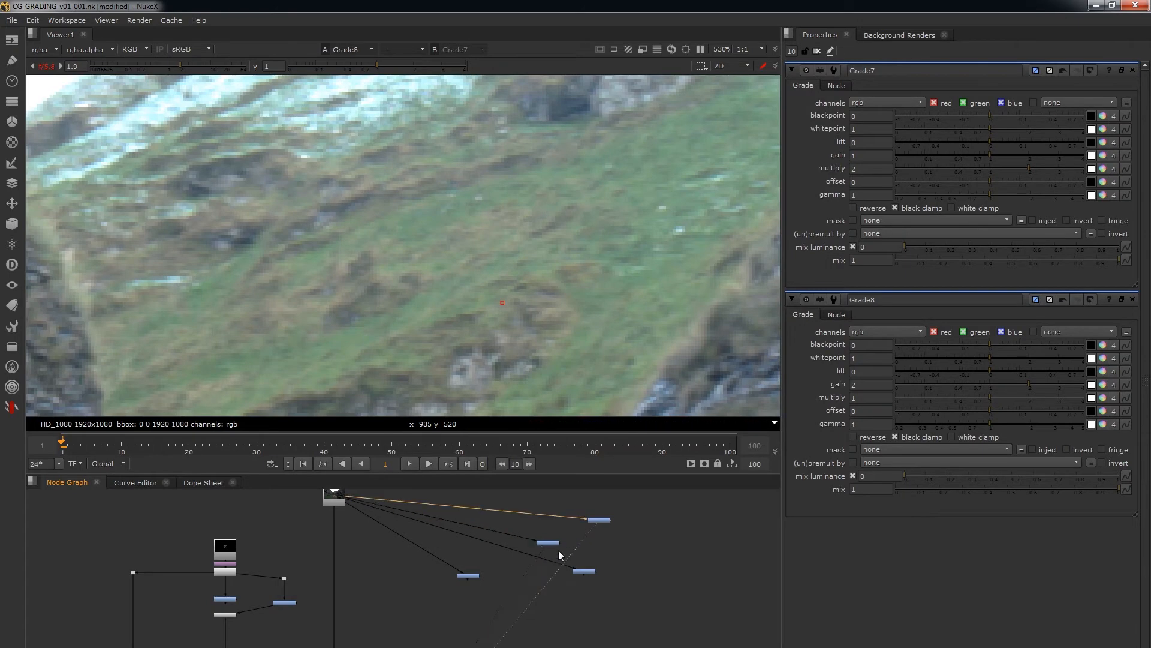
Delete Grade7 and Grade8, connect a new Grade node to the background plate, and view the full frame through it.
drag(648, 500, 495, 594)
key(Delete)
click(570, 582)
key(g)
drag(570, 574, 340, 500)
key(1)
click(617, 554)
key(f)
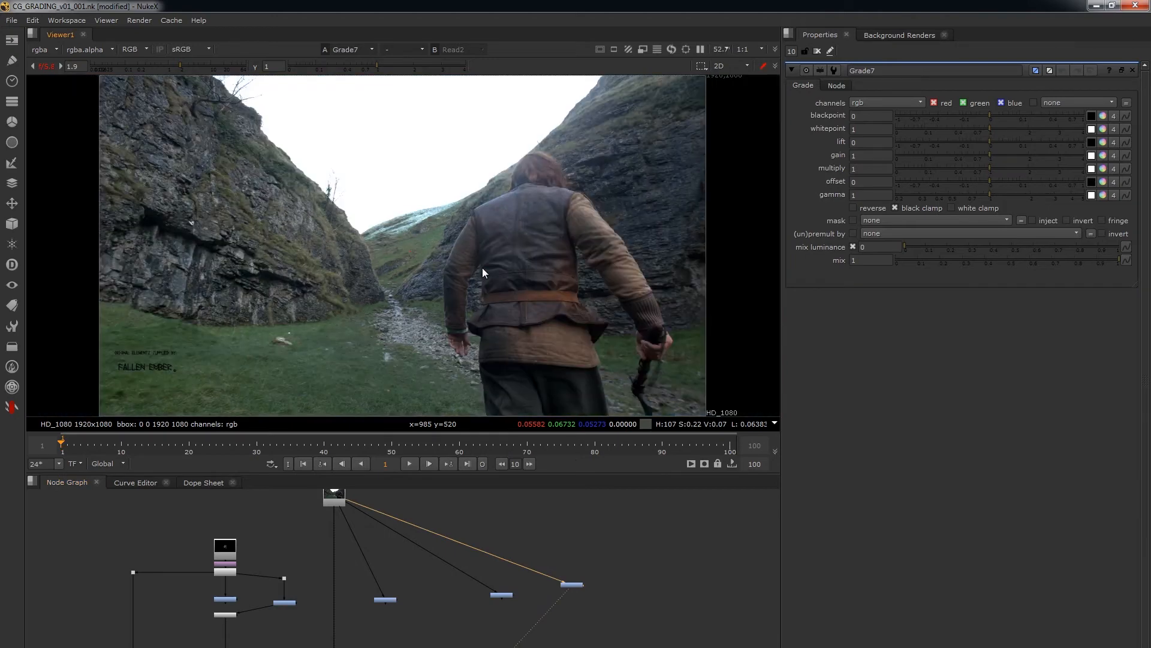
Set the new Grade7's blackpoint to 0.1 and gradually lower it to 0.04.
scroll(441, 606, up, 2)
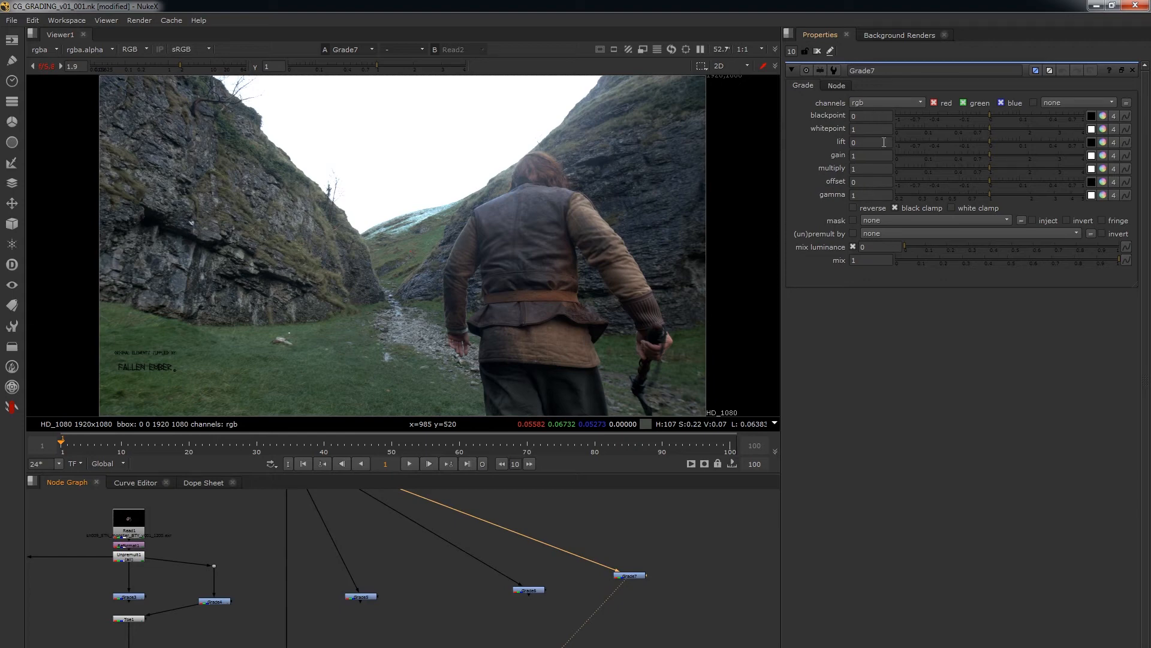
click(879, 116)
text(.1)
key(Return)
click(869, 115)
key(Down)
key(Down)
key(Down)
key(Down)
key(Down)
key(Down)
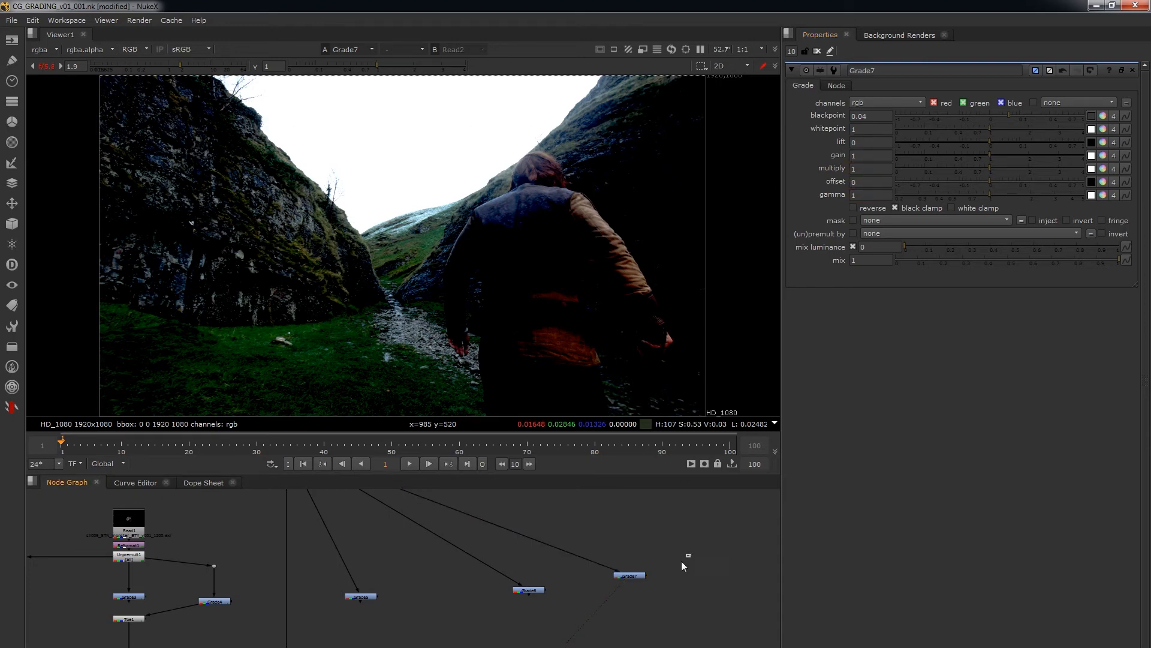
Delete Grade7 and the old Grade6, and connect a fresh Grade node to the background plate.
key(Delete)
double_click(527, 591)
key(1)
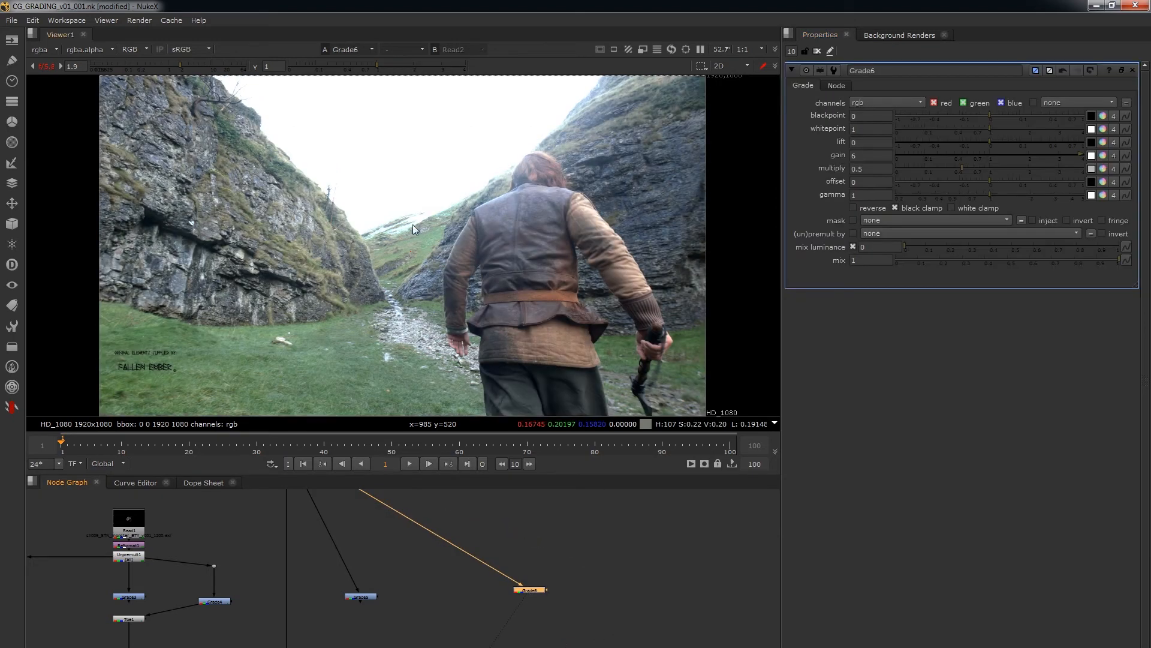
key(Delete)
key(g)
drag(482, 588, 330, 509)
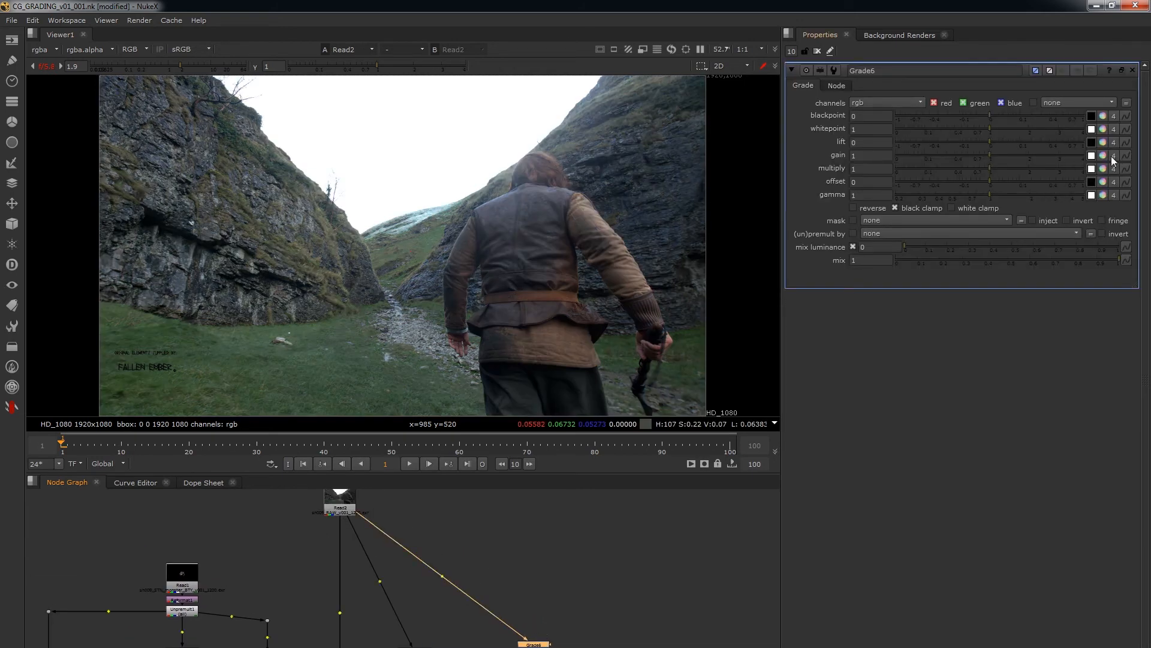
Tint Grade6's gain to a warm colour of about 1, 0.837, 0.588 and lower multiply to 0.9.
click(1103, 157)
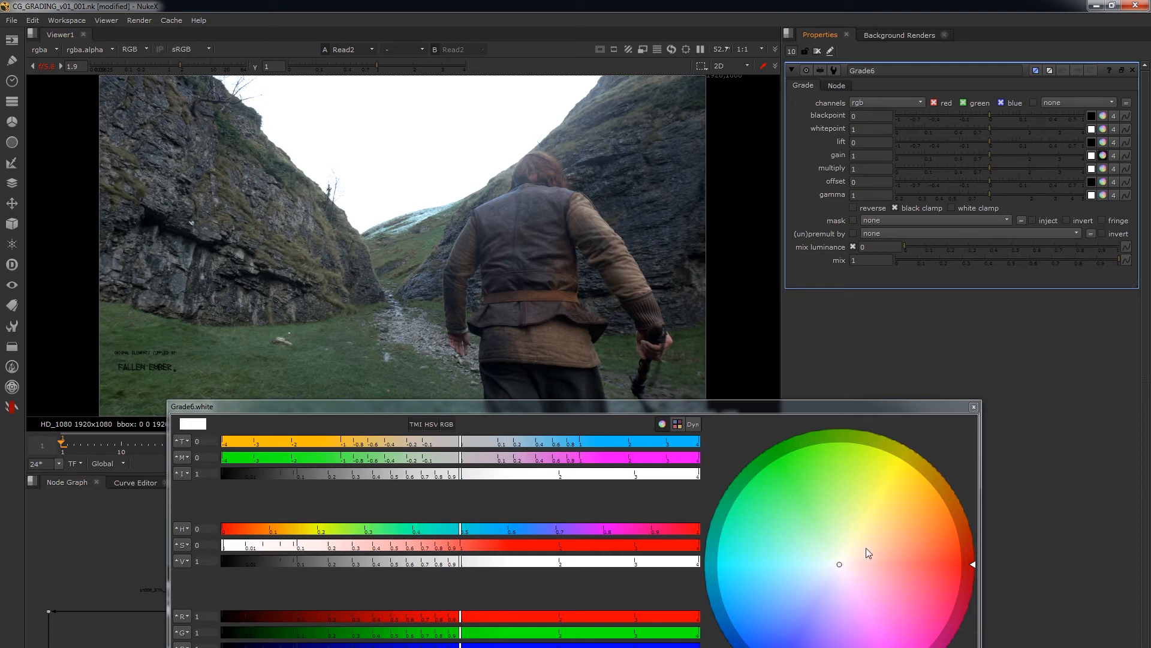
drag(866, 548, 880, 534)
click(974, 407)
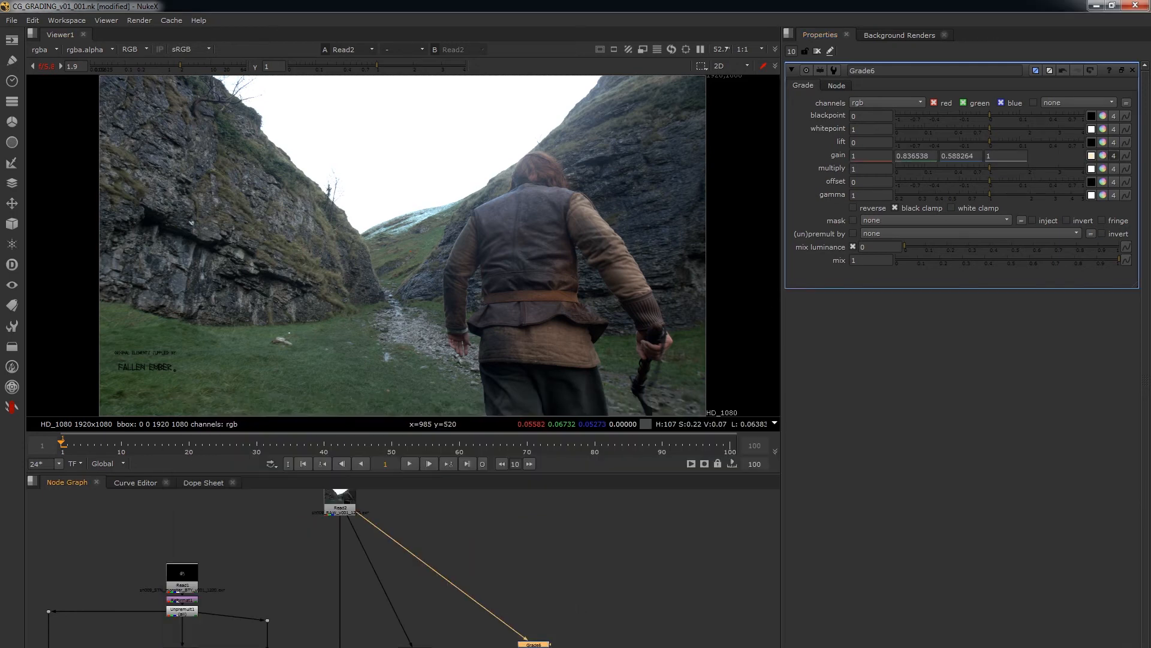
mouse_move(982, 167)
mouse_down()
mouse_move(969, 167)
mouse_move(994, 167)
mouse_move(985, 167)
mouse_up()
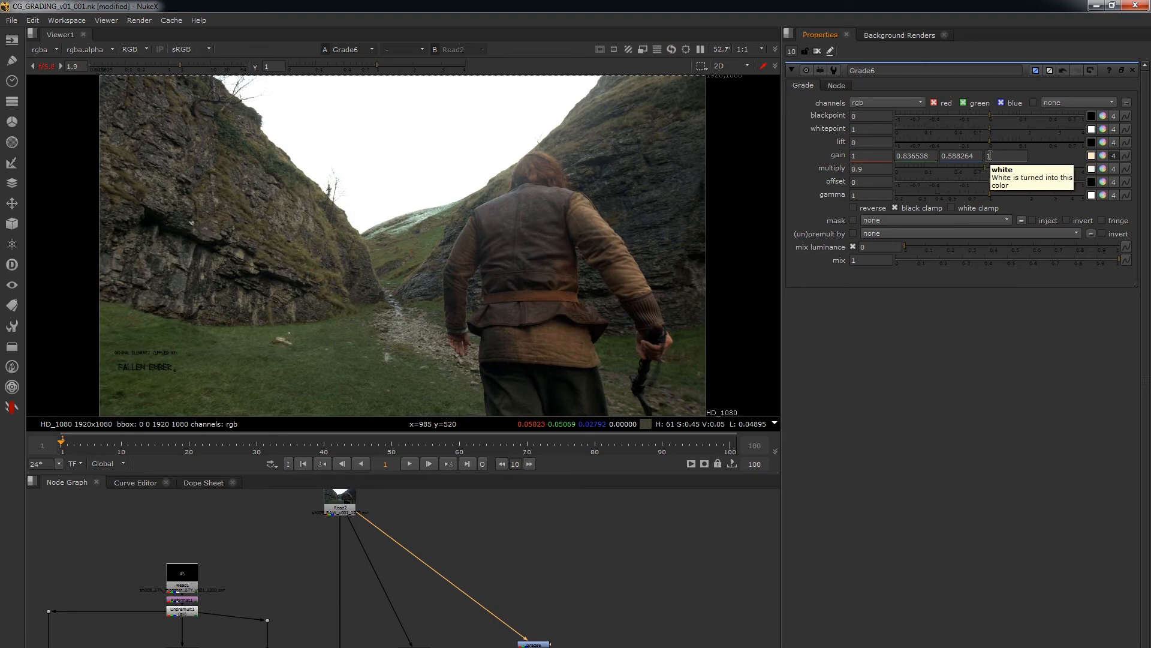
Add an expression to Grade6's multiply that scales the 0.9 value down to 0.72.
click(872, 170)
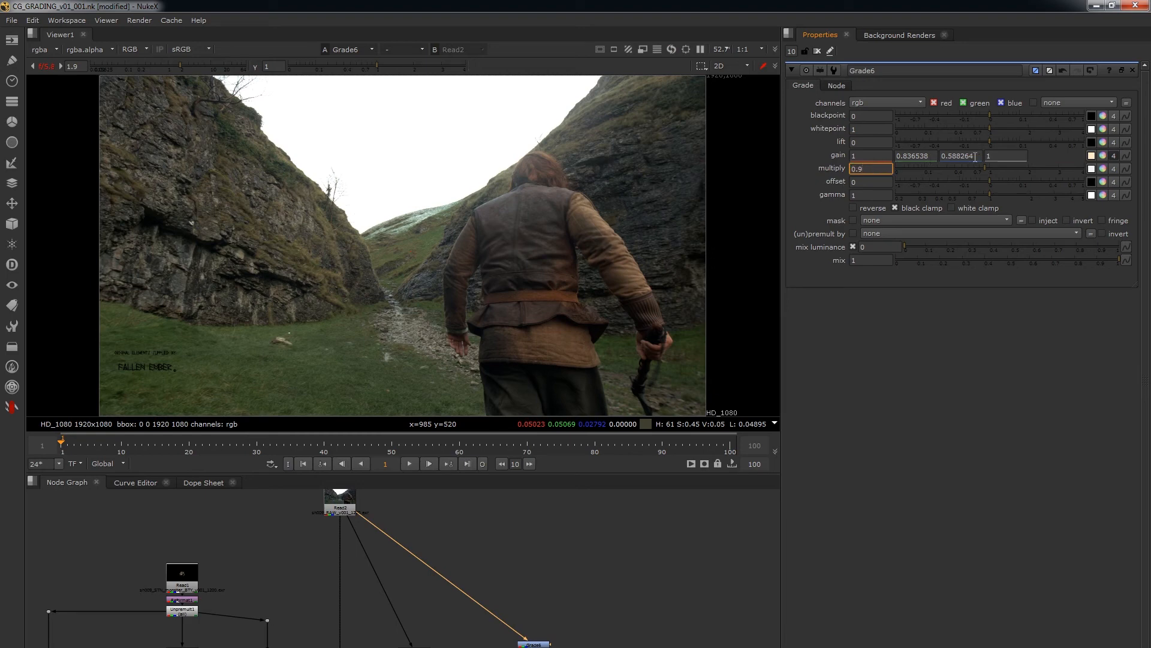
right_click(880, 169)
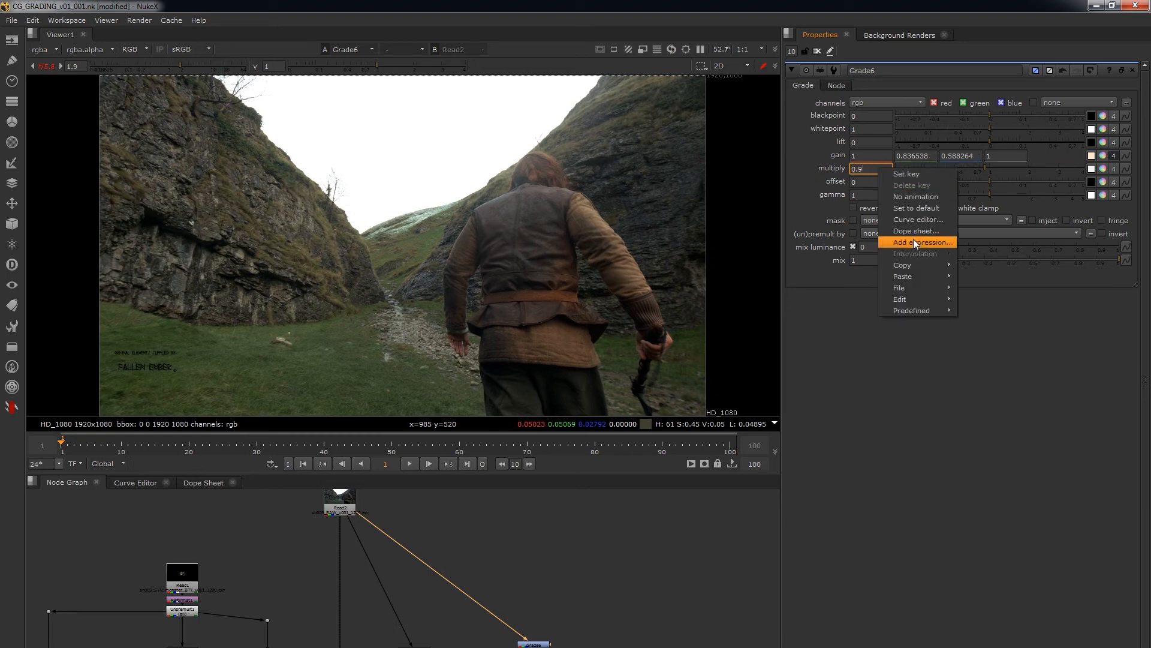
click(893, 243)
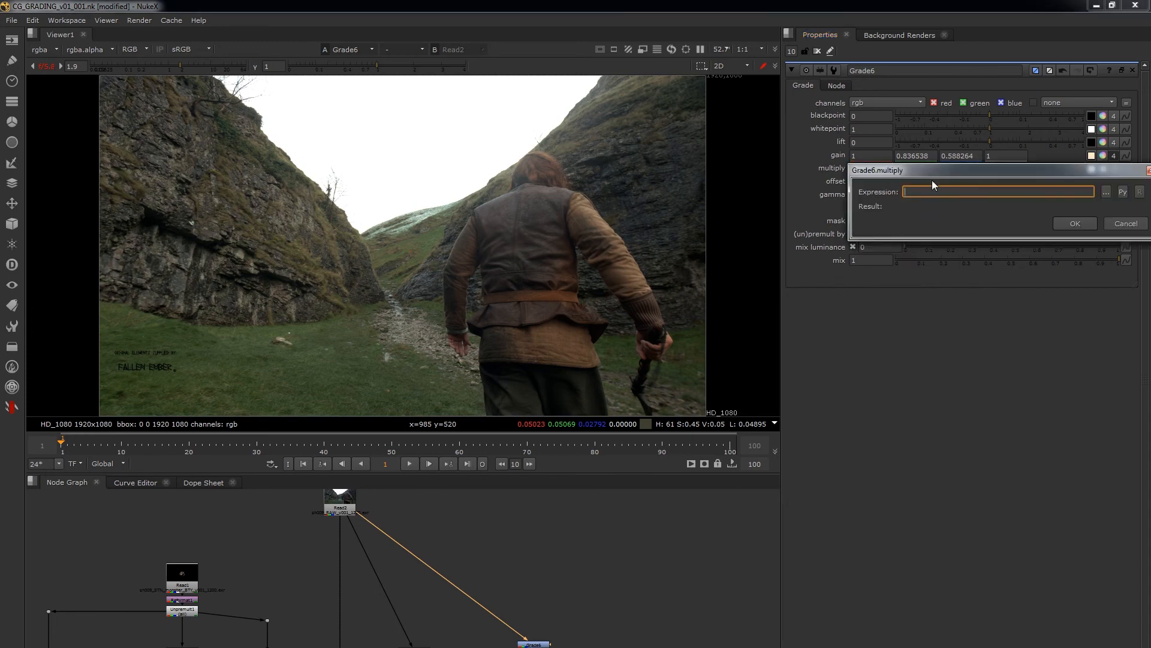
drag(943, 173, 894, 225)
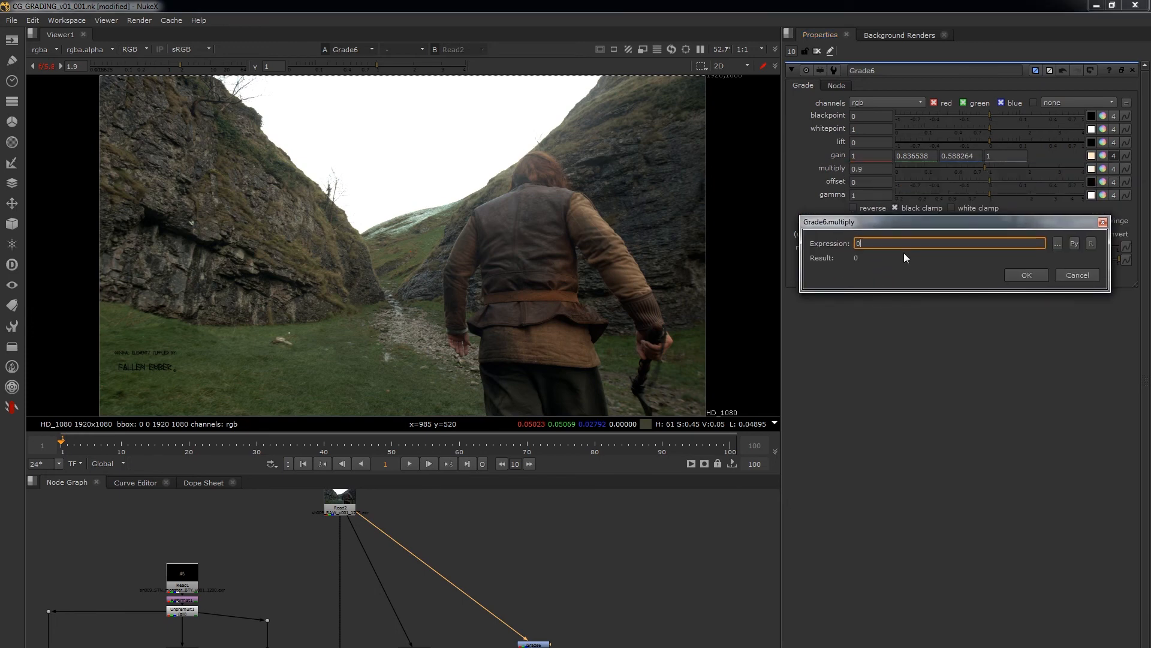
text(0.9*0.8)
click(1023, 276)
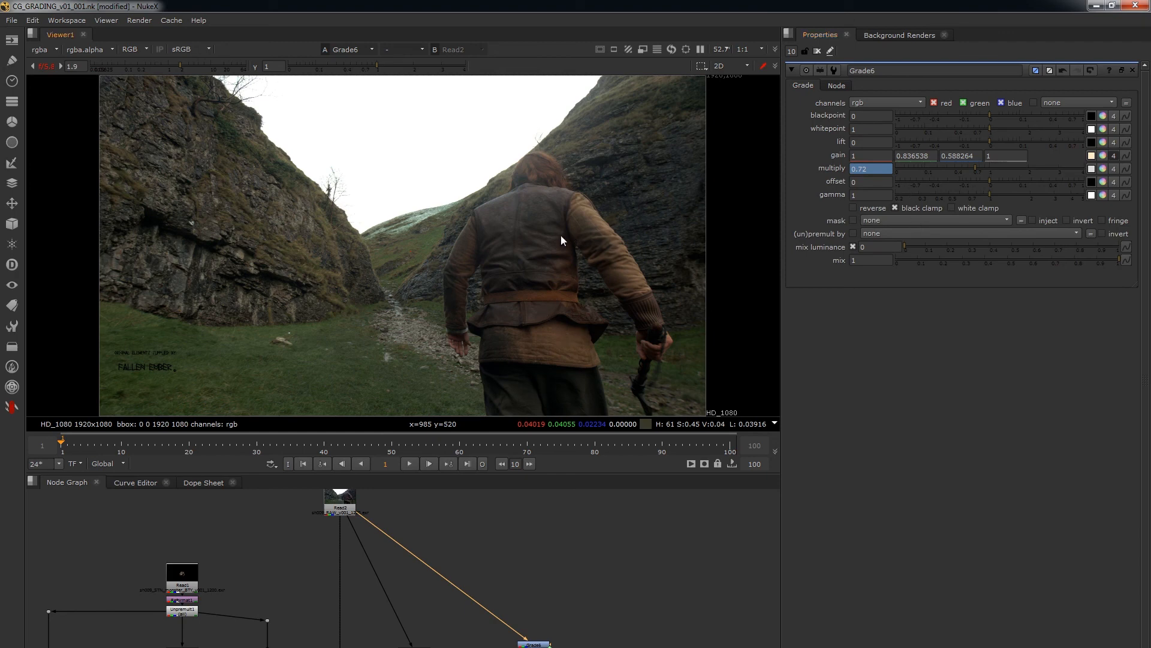
Raise Grade6's gain intensity to about 1.96 in the colour picker and remove the expression from multiply.
click(1102, 156)
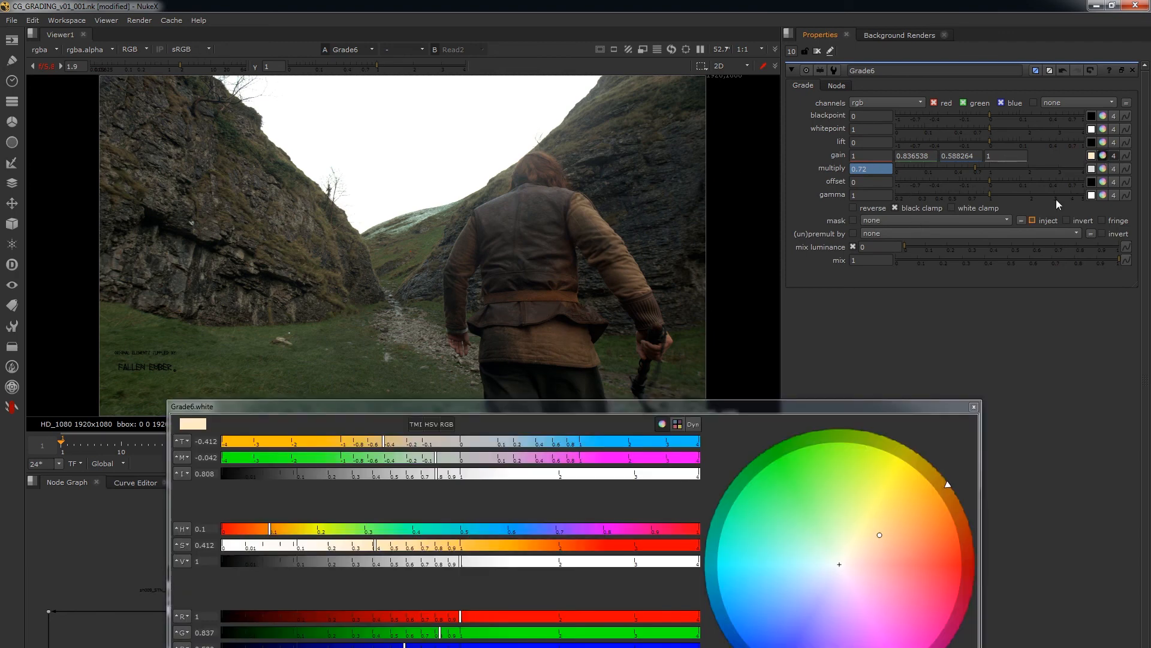
click(555, 474)
right_click(859, 166)
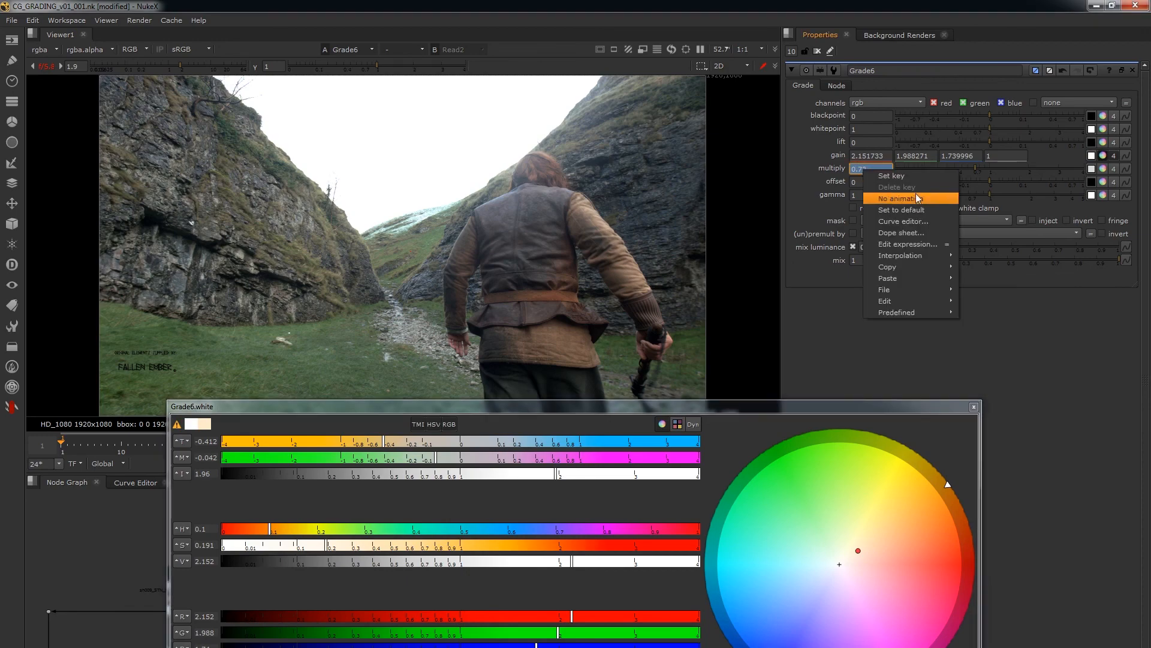
click(915, 197)
click(569, 382)
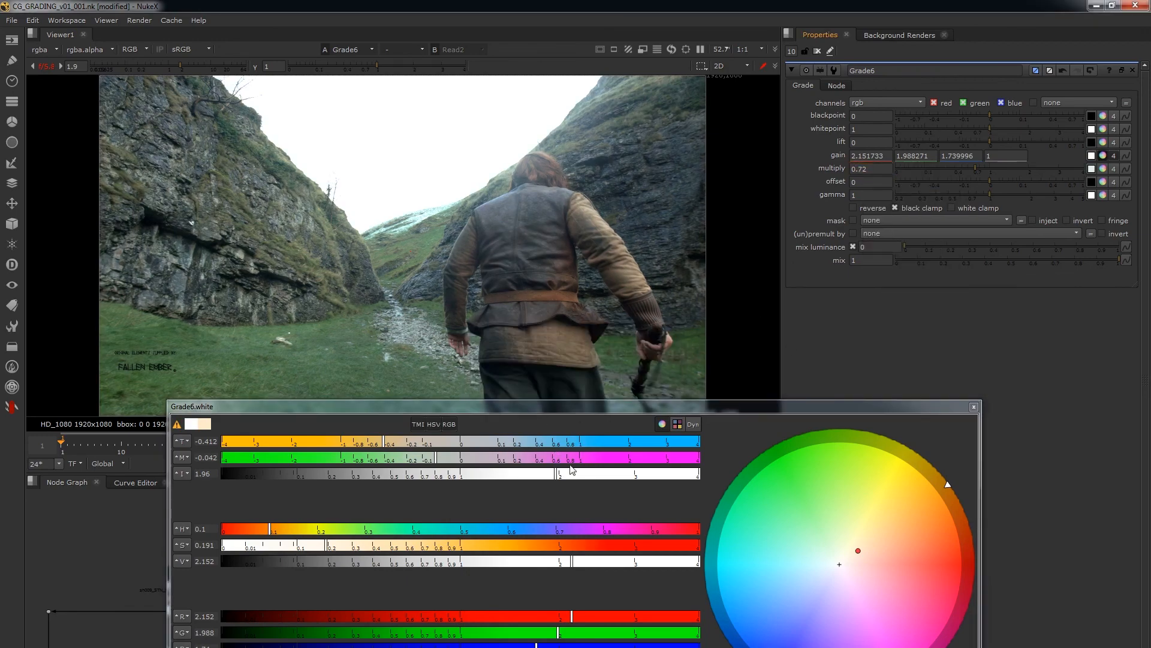
Set Grade6's gain to a cool tint of about 1.017, 0.951, 1.212, restore multiply to 1, and close the colour picker.
drag(572, 471, 471, 477)
drag(797, 522, 823, 601)
mouse_move(979, 169)
mouse_down()
mouse_move(1007, 169)
mouse_move(990, 170)
mouse_up()
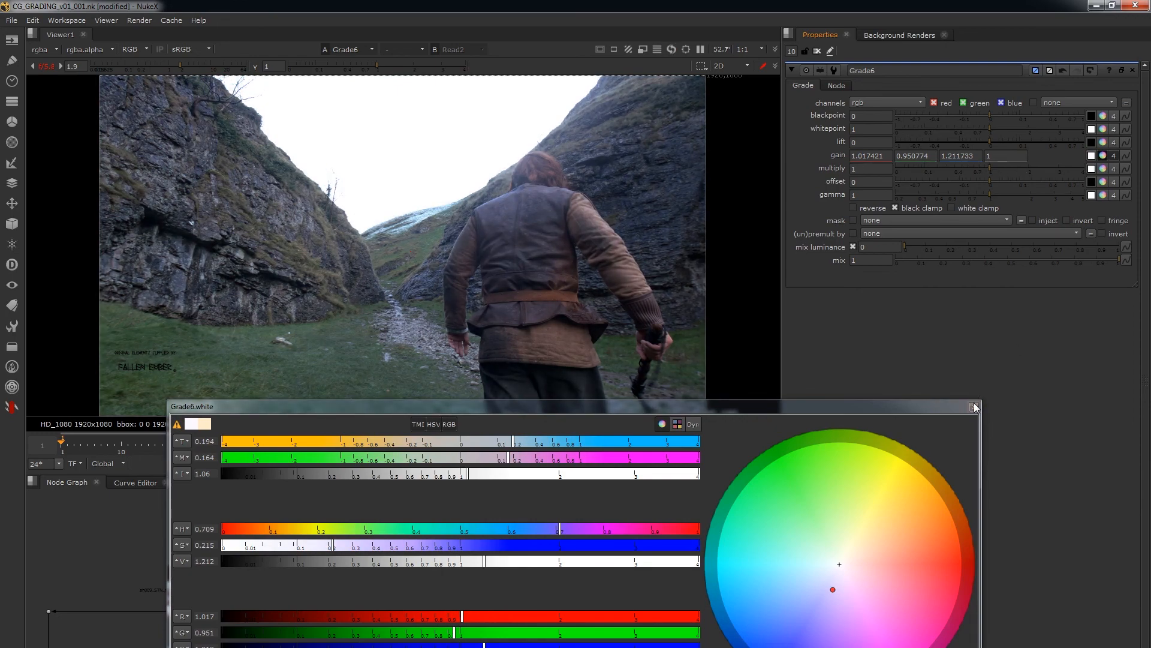
click(973, 407)
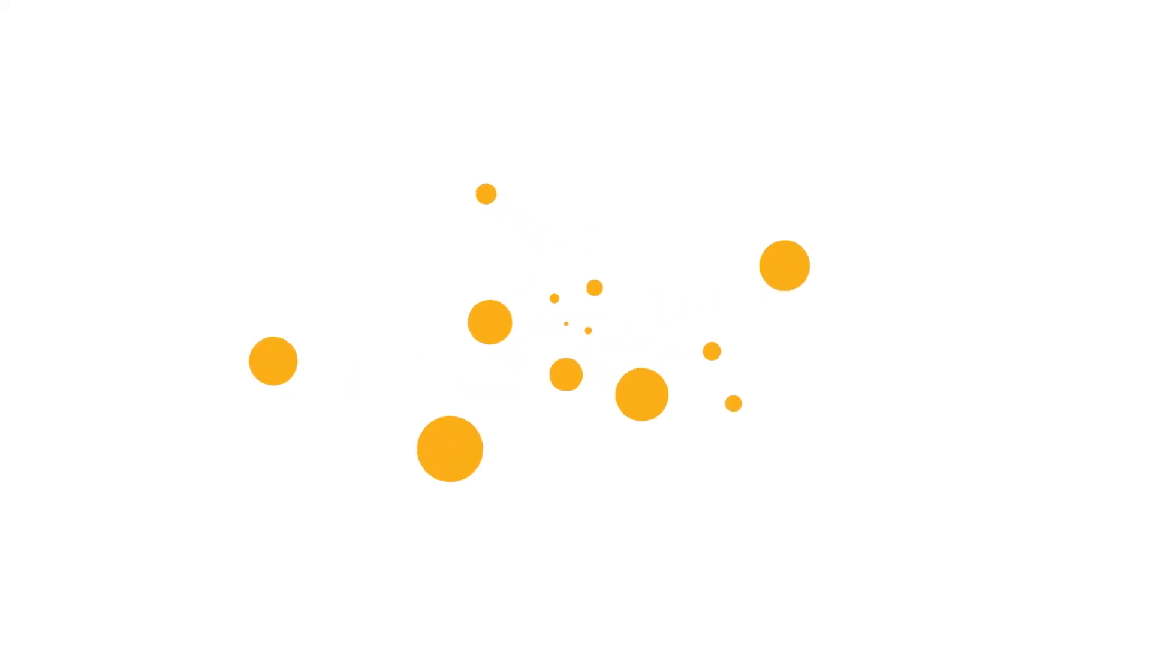